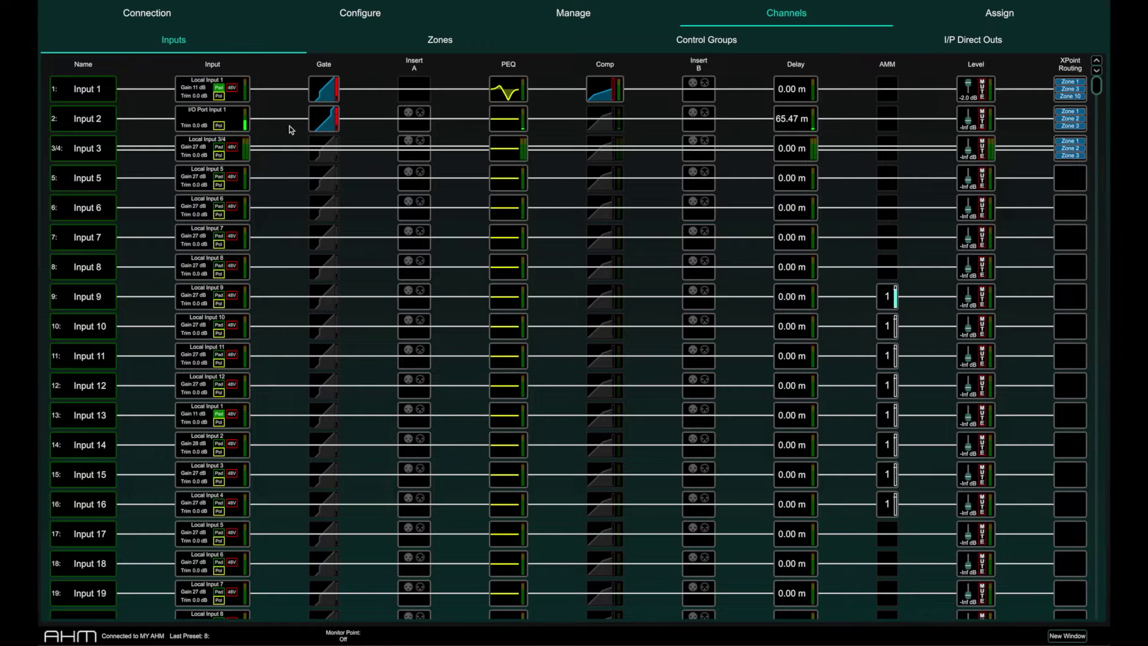
Switch in the gate on stereo Input 3 and return to the overview of all input channels.
left_click(319, 148)
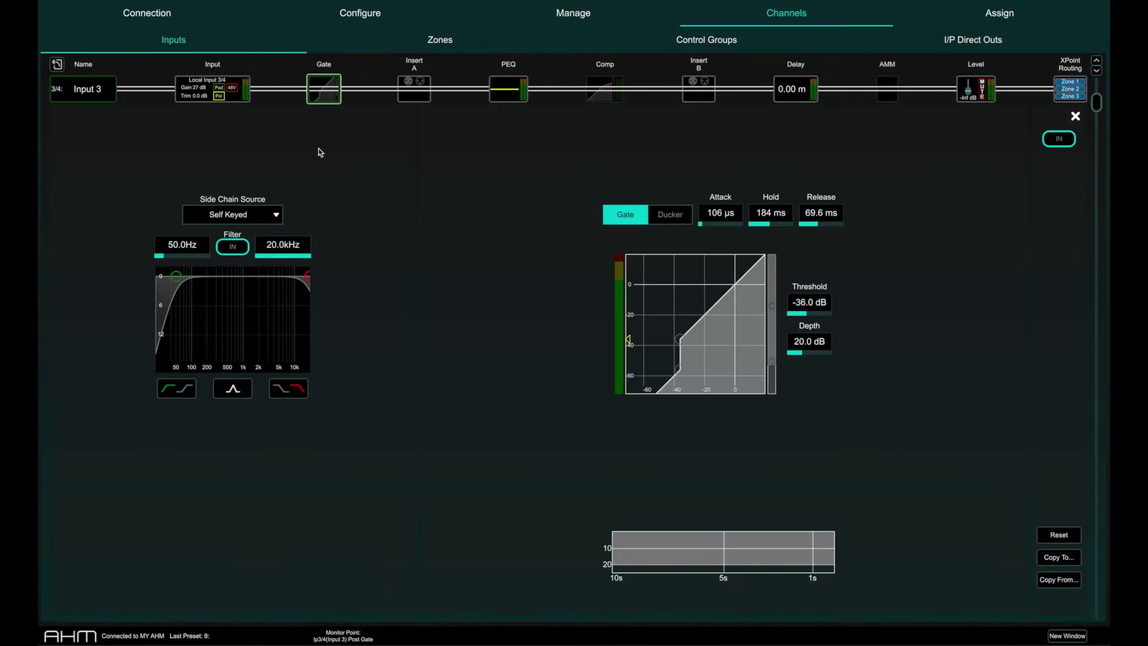
left_click(1055, 141)
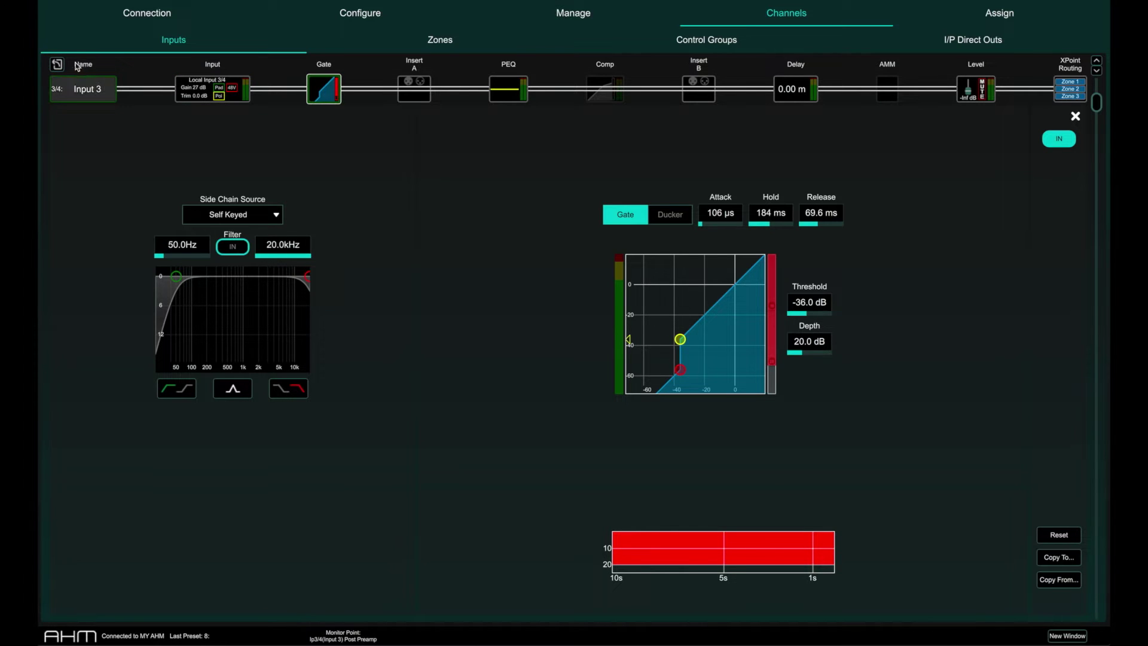
left_click(58, 64)
Set the preamp gain of Input 1 to 10 dB and its trim to 0.1 dB, keeping its source.
left_click(185, 93)
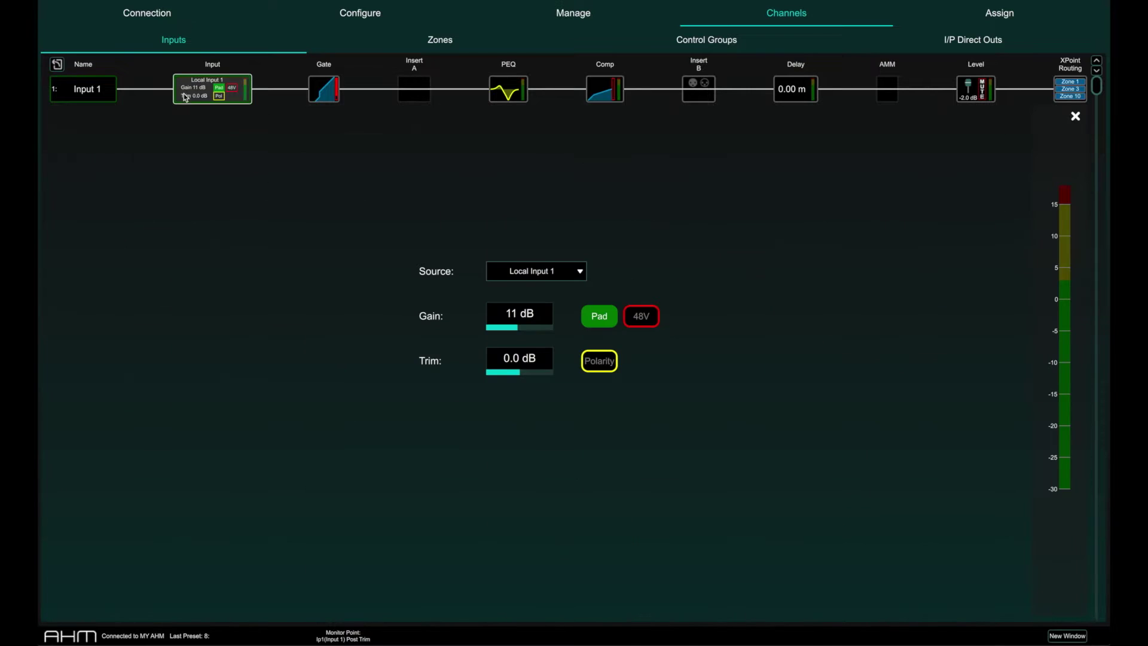
left_click(511, 267)
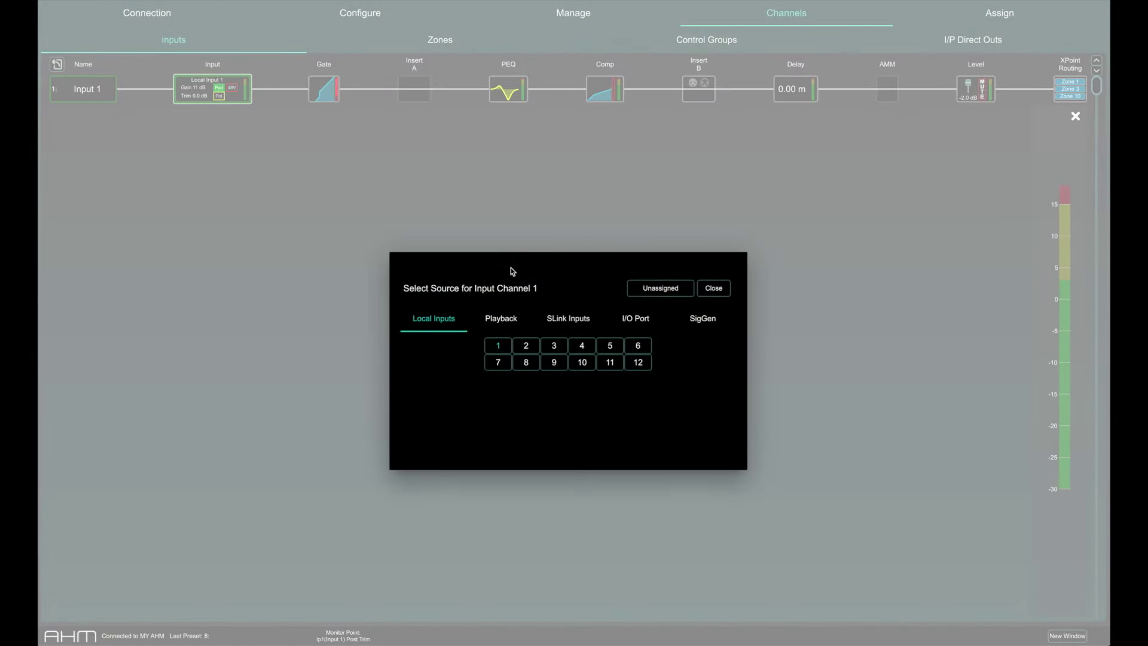
left_click(714, 287)
scroll(525, 328, "up", 10)
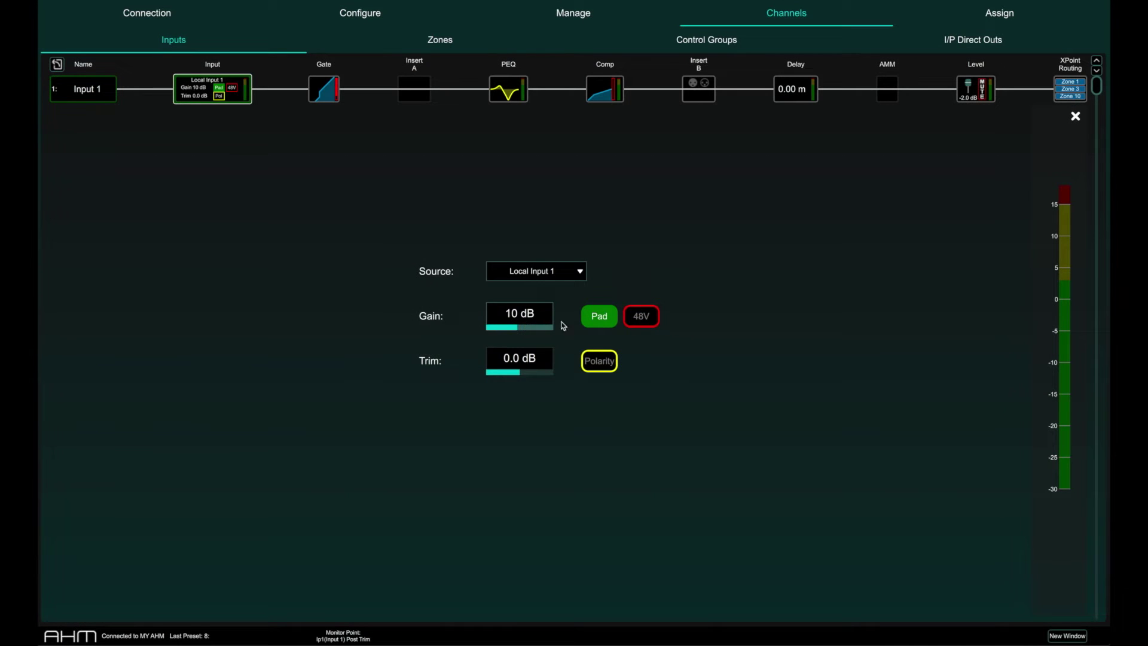
left_click(586, 322)
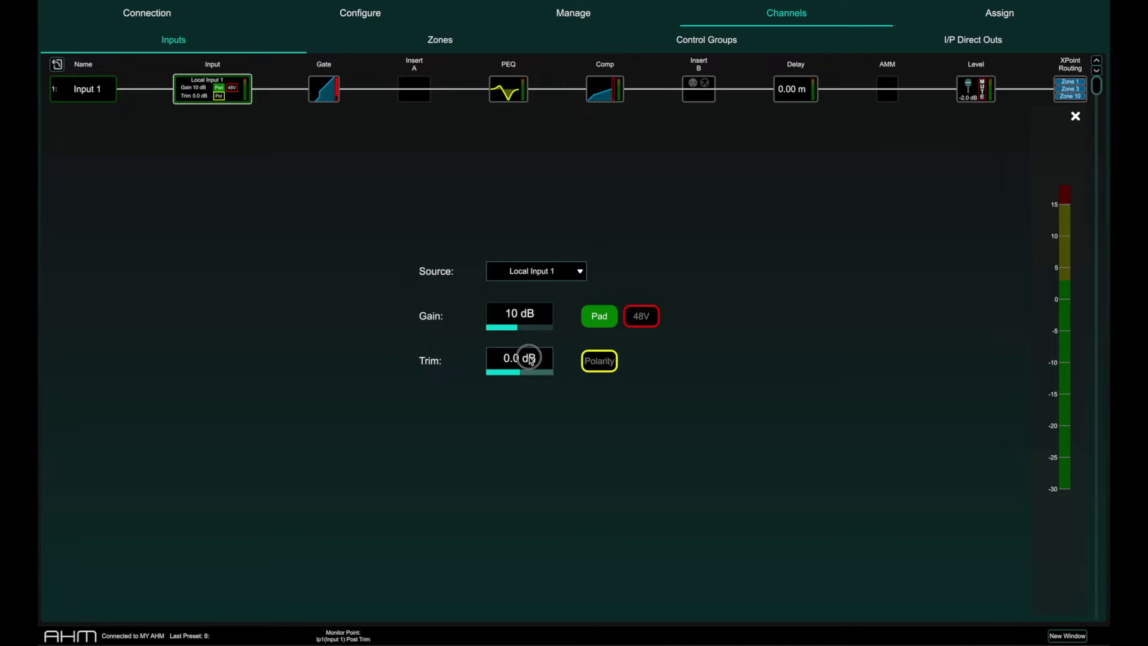
scroll(526, 358, "down", 1)
scroll(528, 360, "up", 2)
left_click(57, 64)
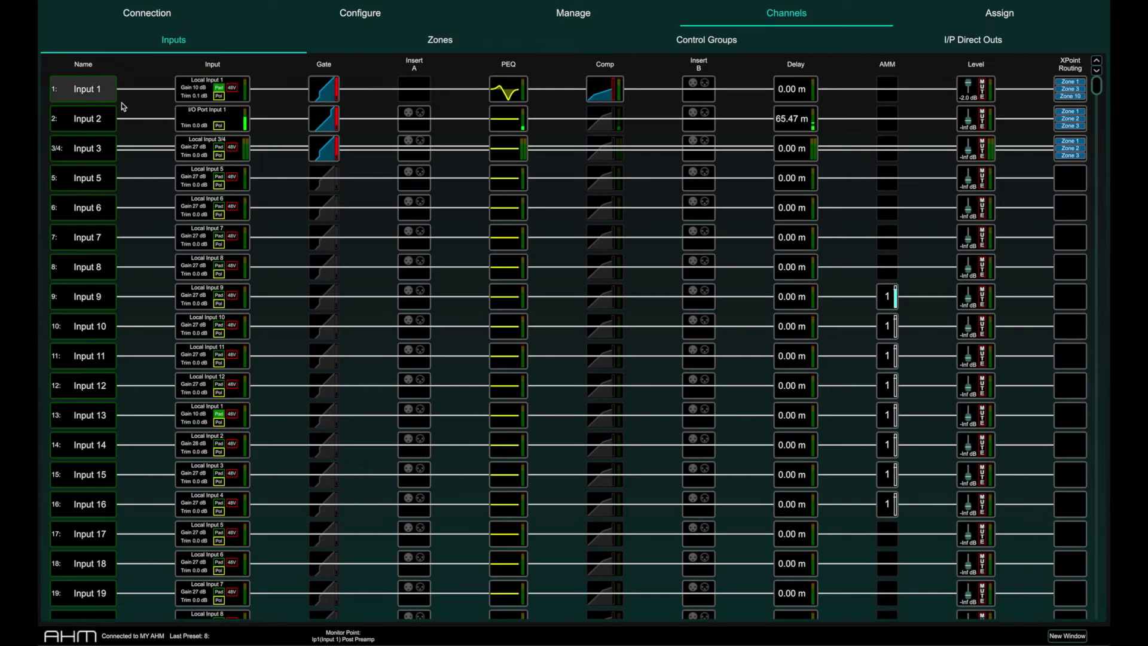
Switch the gate on Input 3 to Ducker mode with a threshold of about -19.7 dB.
left_click(185, 144)
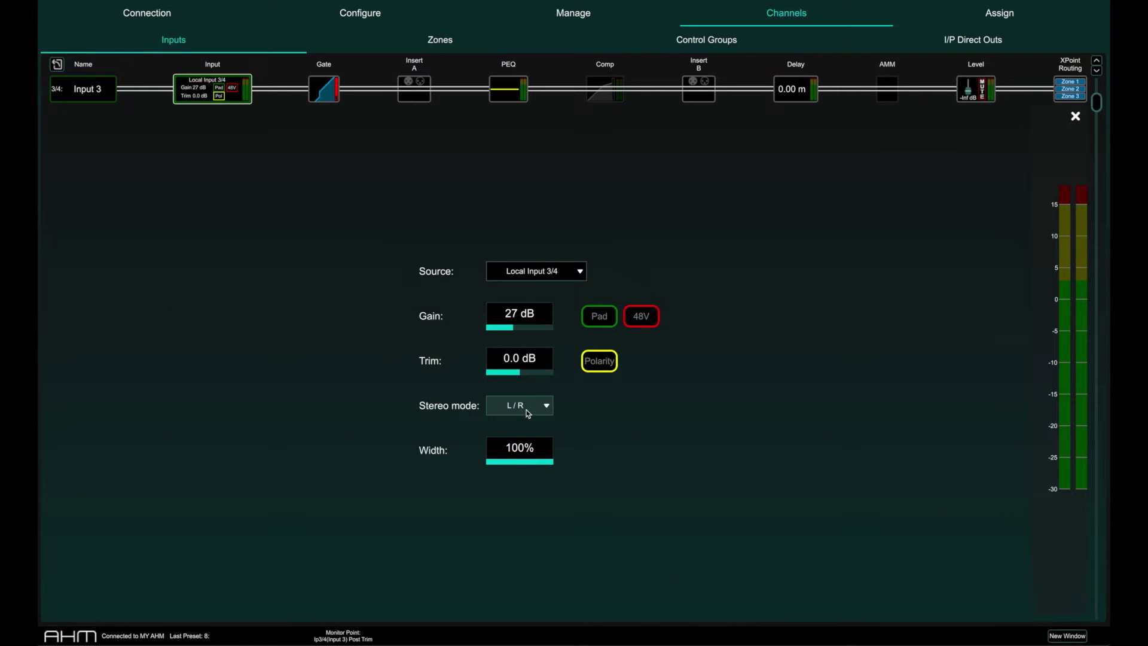
left_click(328, 101)
left_click_drag(680, 339, 753, 265)
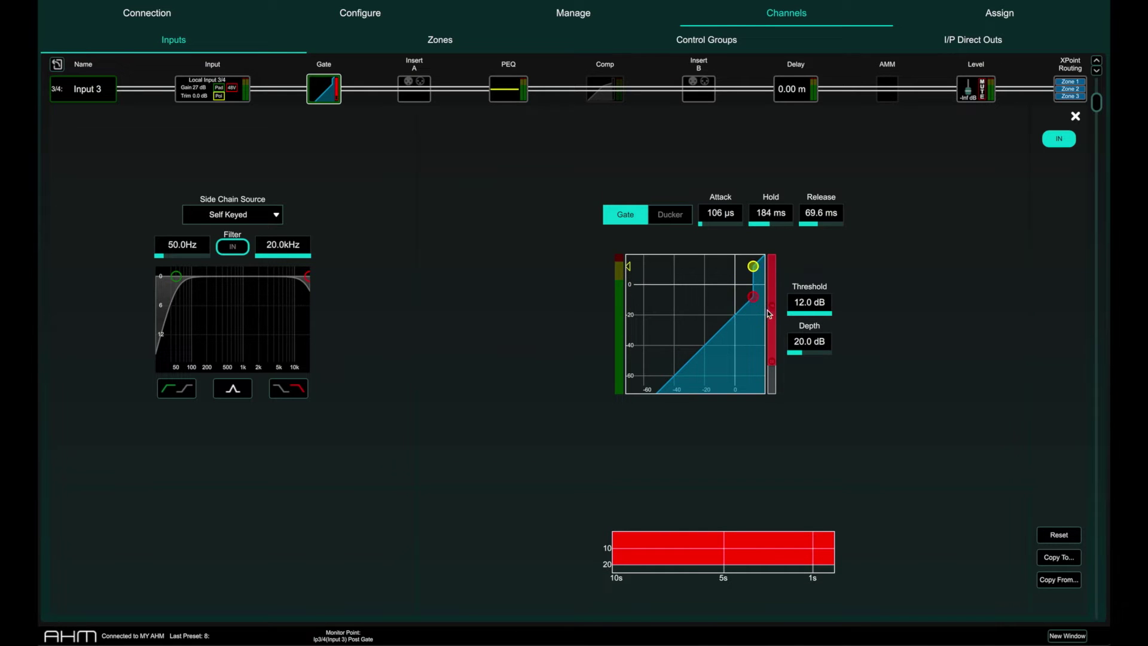
left_click_drag(753, 266, 691, 276)
left_click(671, 214)
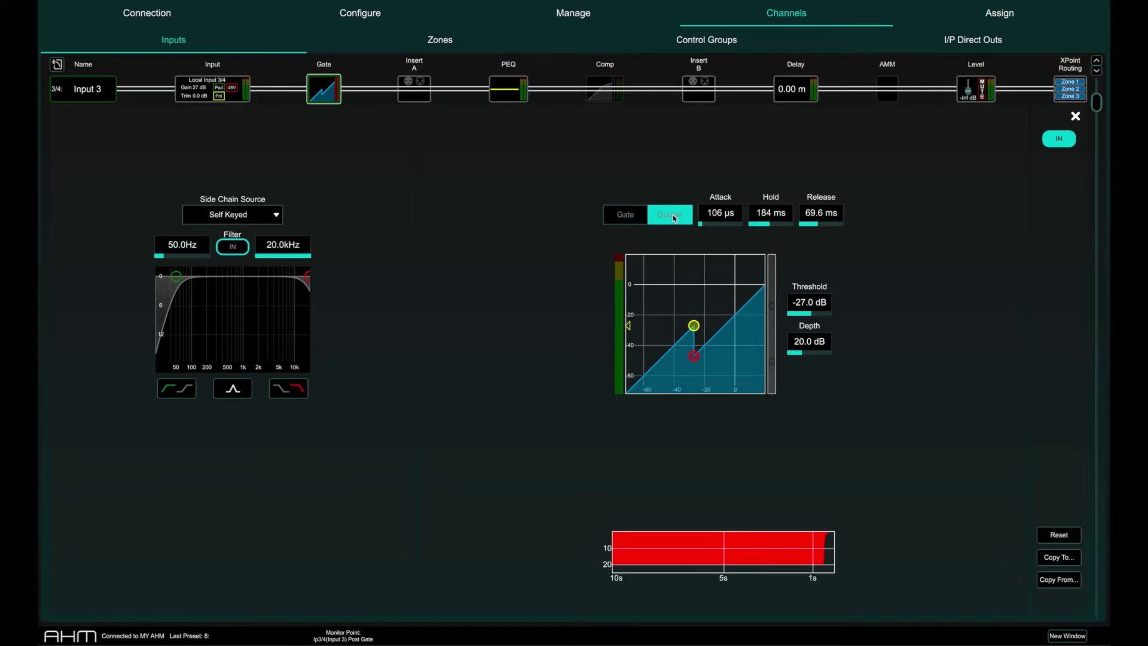
mouse_move(693, 324)
left_mouse_down()
mouse_move(741, 280)
mouse_move(711, 315)
left_mouse_up()
Try Input 1 as the side chain source of Input 3's ducker and put it back to Self Keyed.
left_click(276, 214)
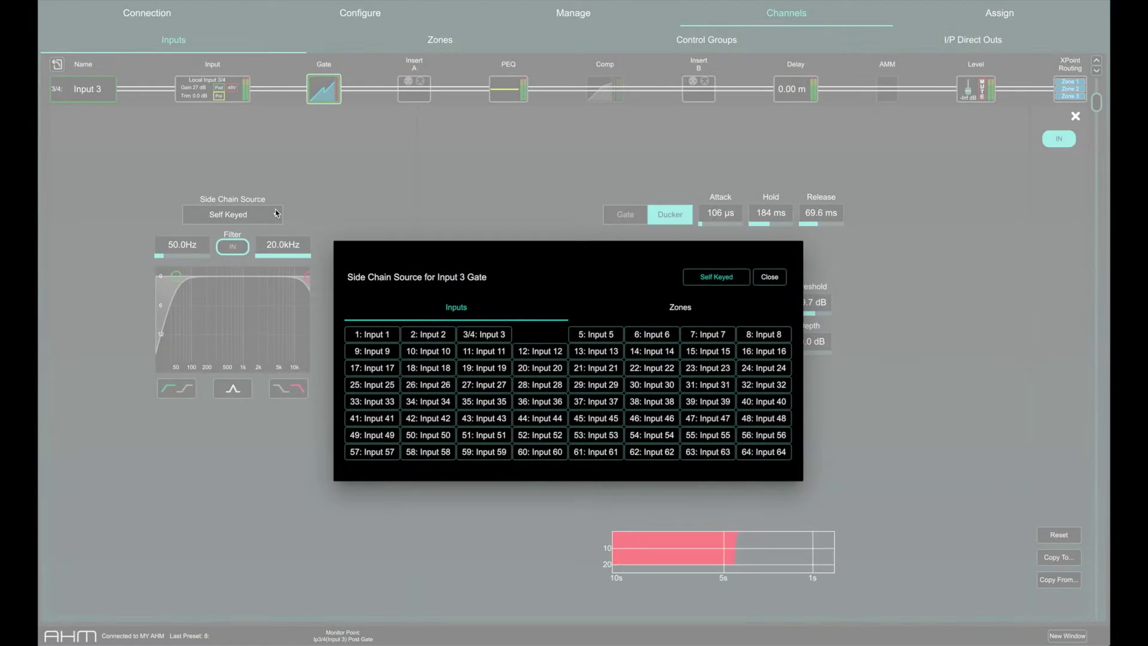
left_click(374, 333)
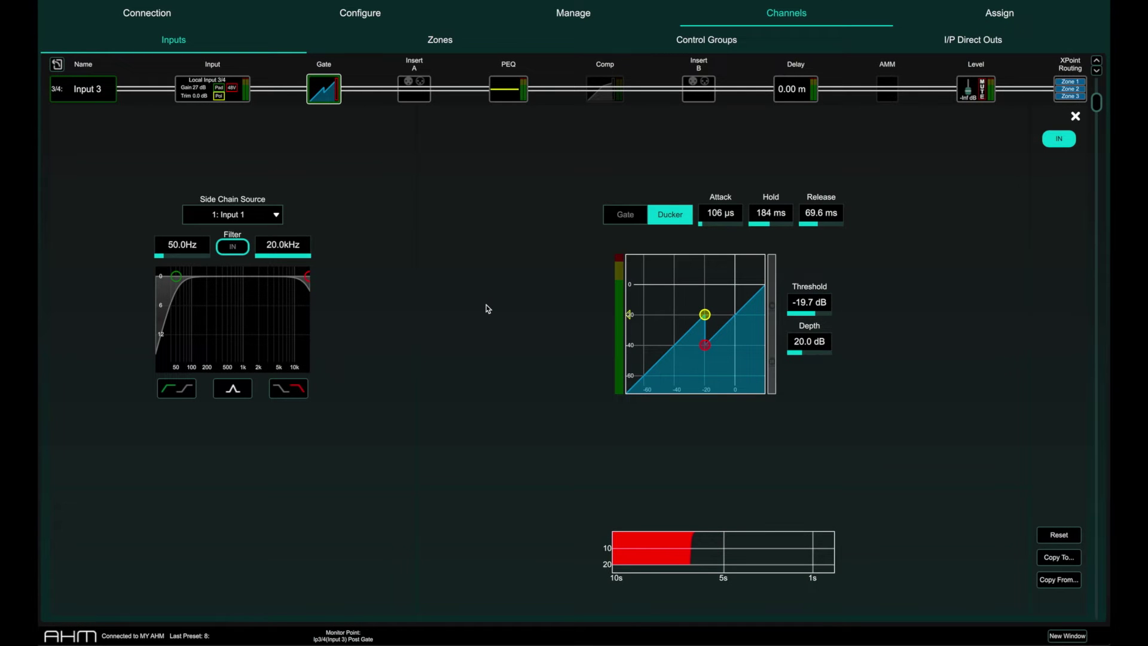
left_click(280, 218)
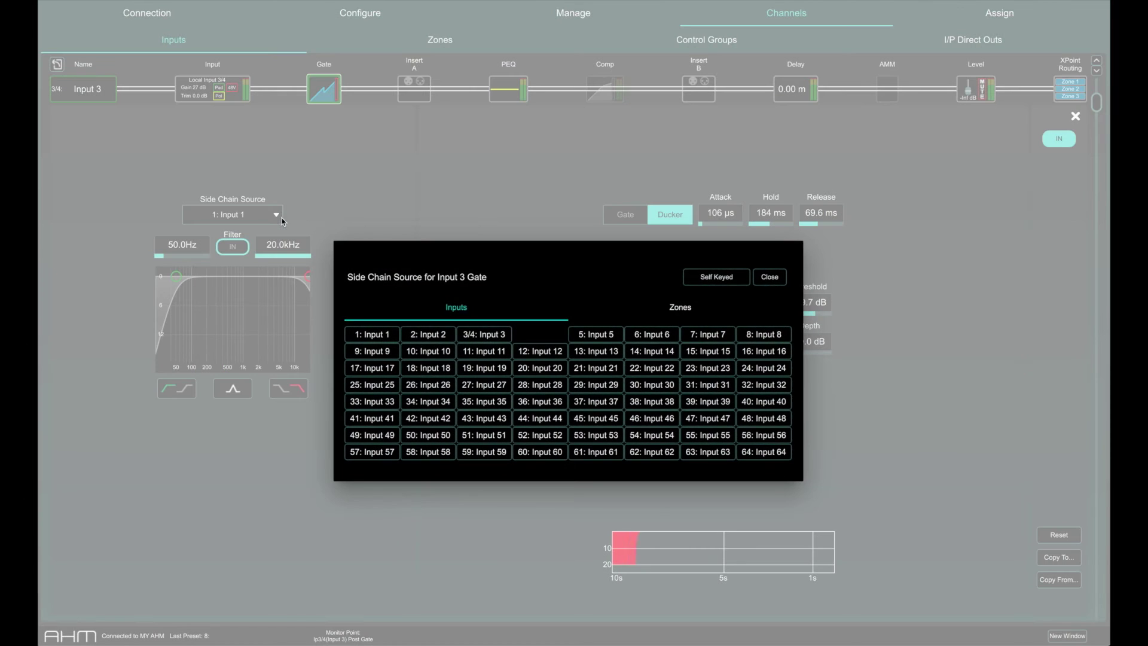
left_click(731, 278)
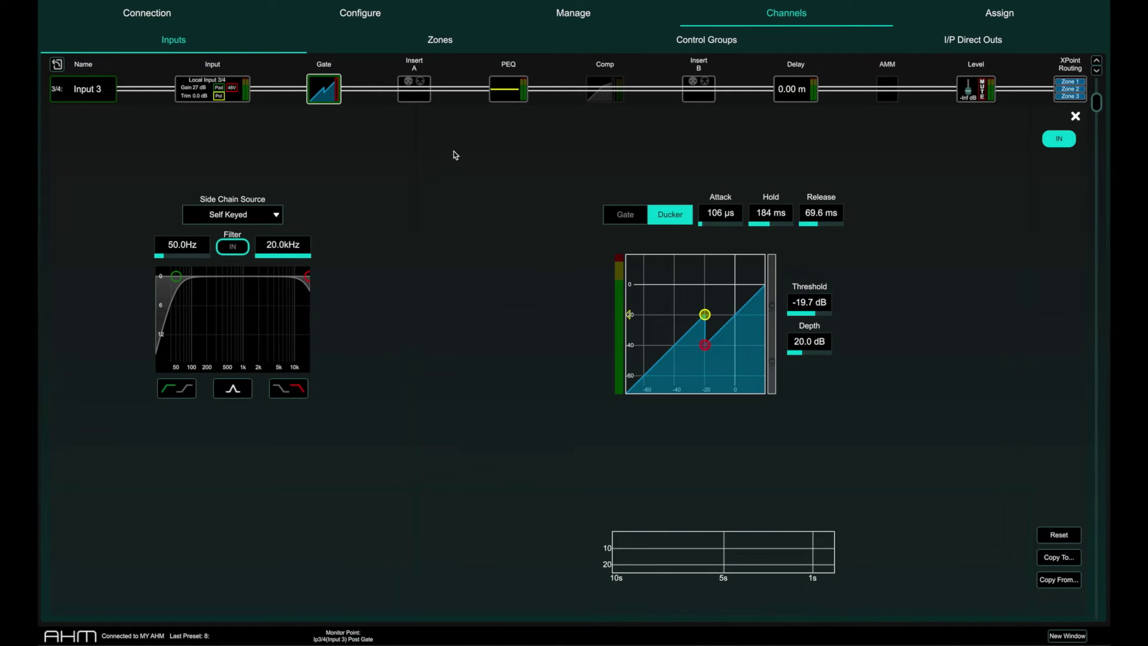
Assign Local Output 1 to the left send of Input 3's Insert B, and reassign it to the right send.
left_click(416, 95)
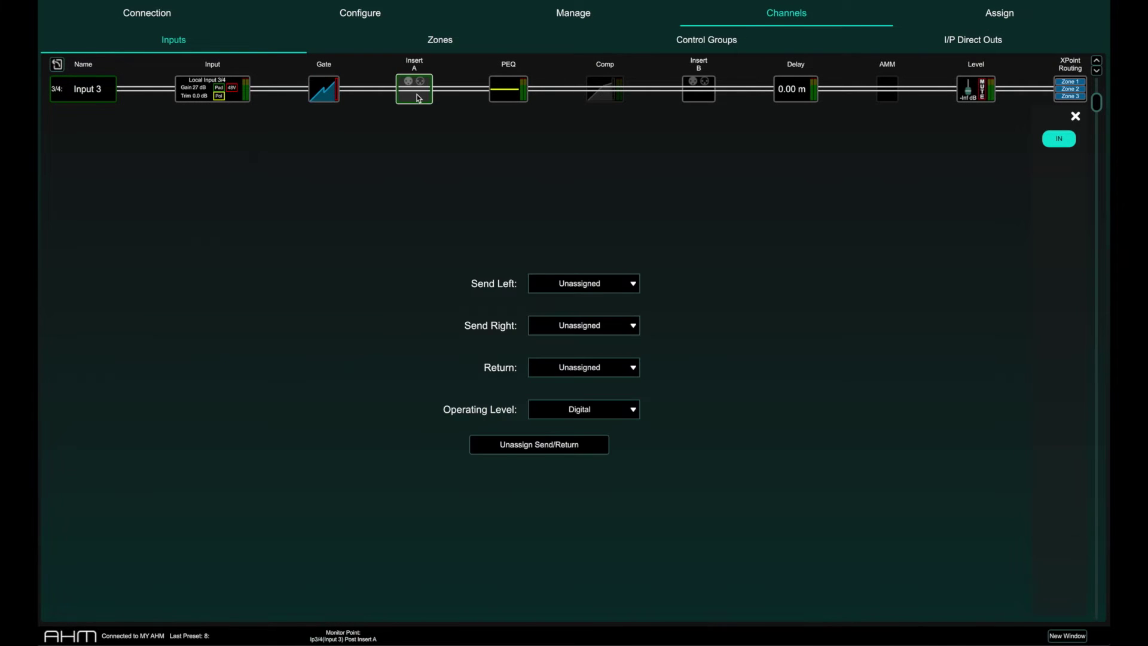
left_click(715, 90)
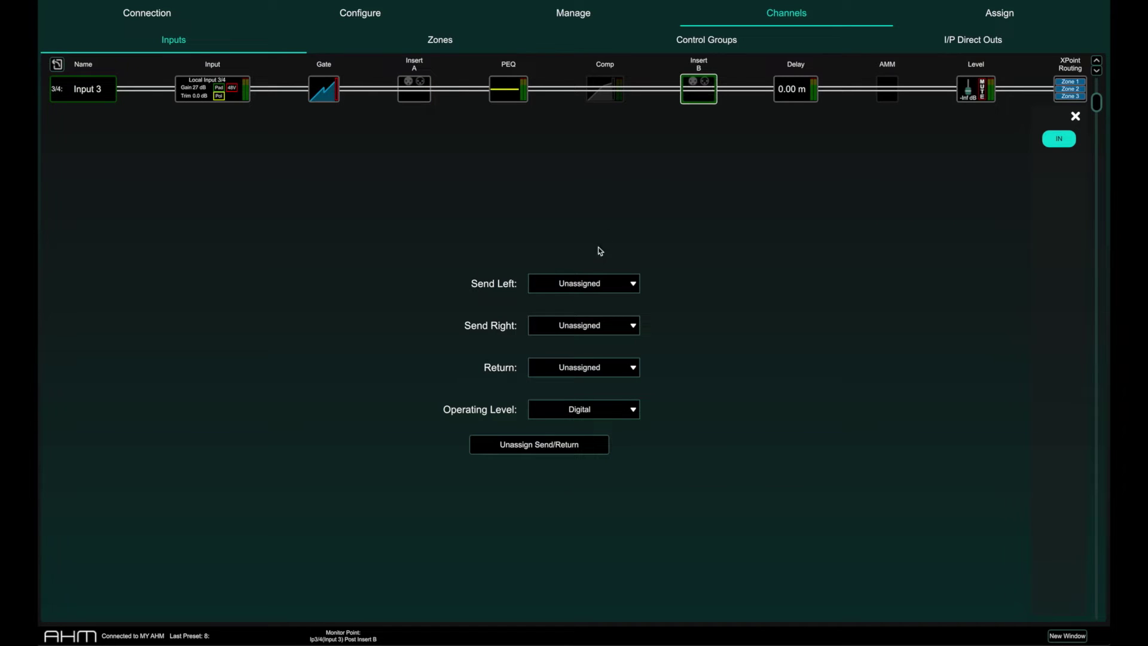
left_click(585, 280)
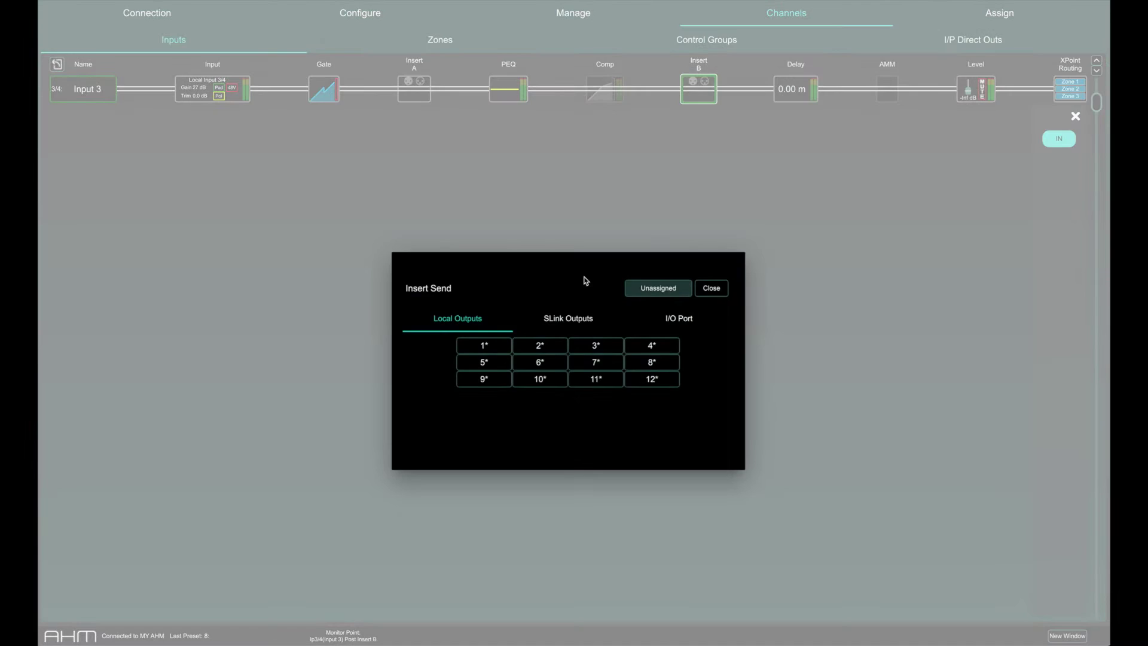
left_click(498, 348)
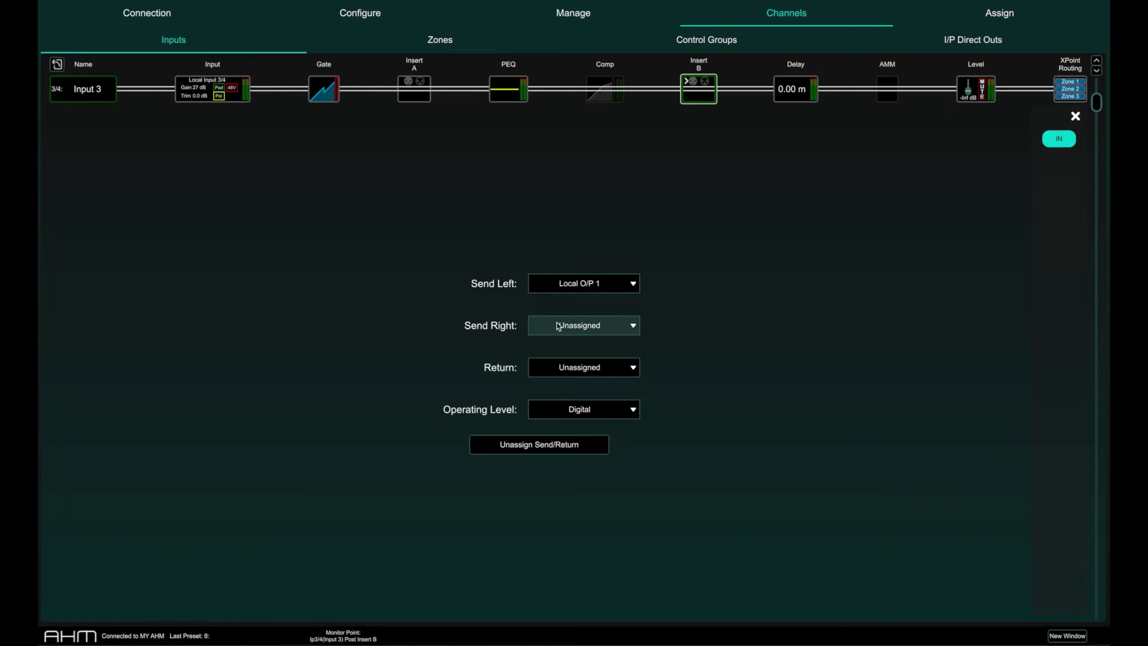
left_click(558, 323)
left_click(487, 344)
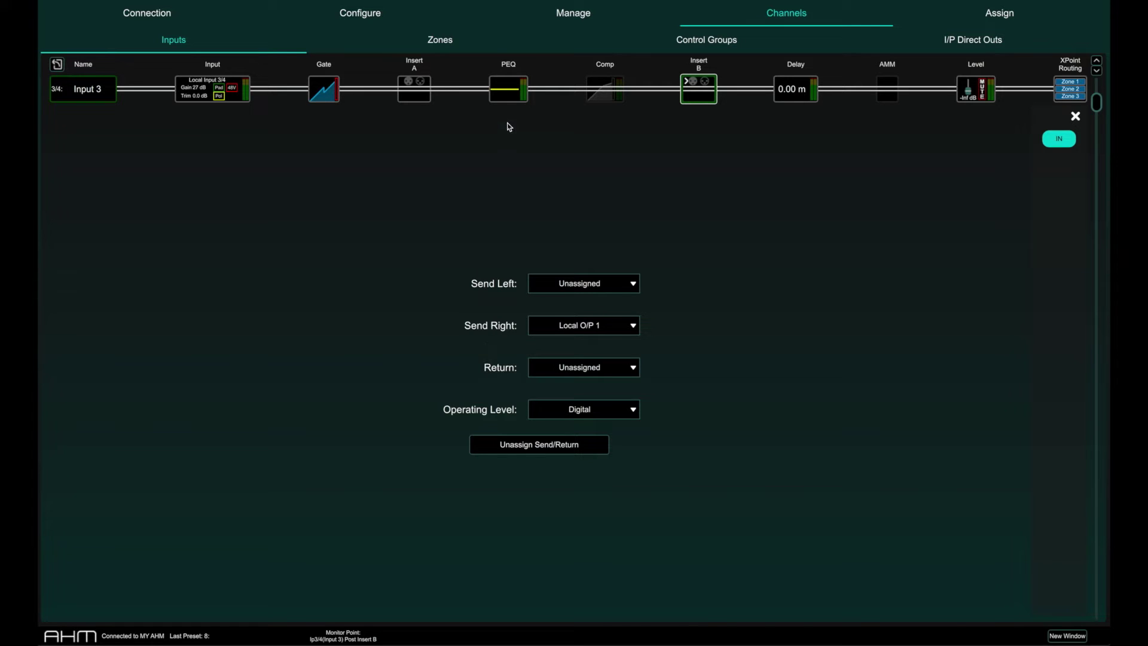
Shape Input 3's PEQ with a cut of about 5.9 dB at 767 Hz and a boost of about 5.6 dB at 193 Hz.
left_click(506, 94)
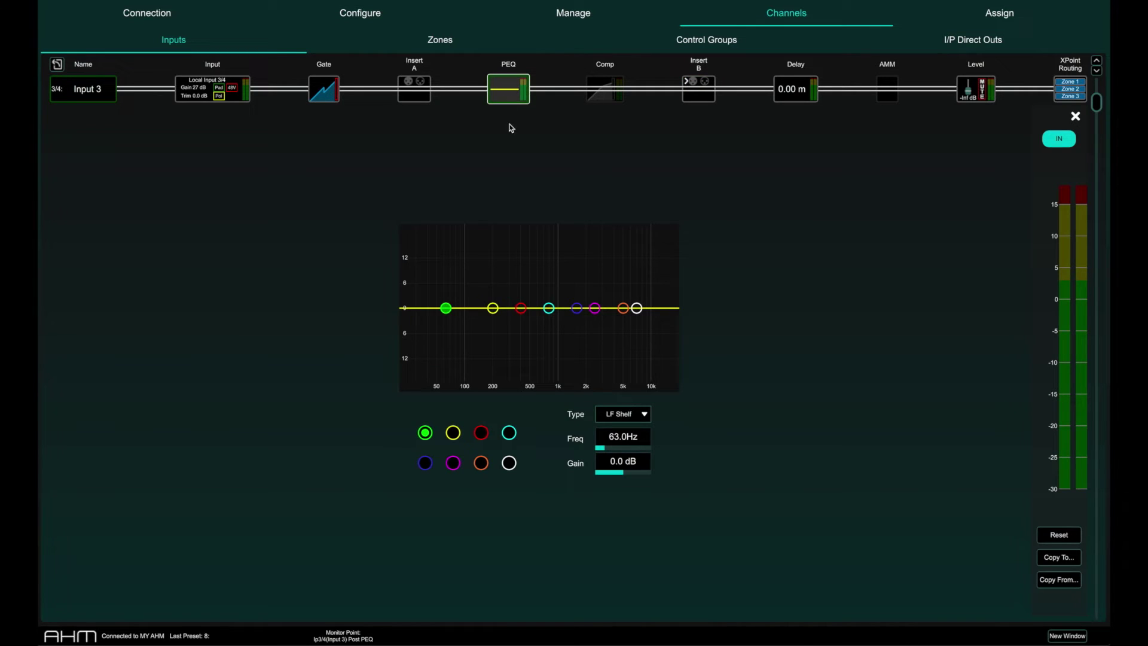
left_click_drag(548, 308, 547, 334)
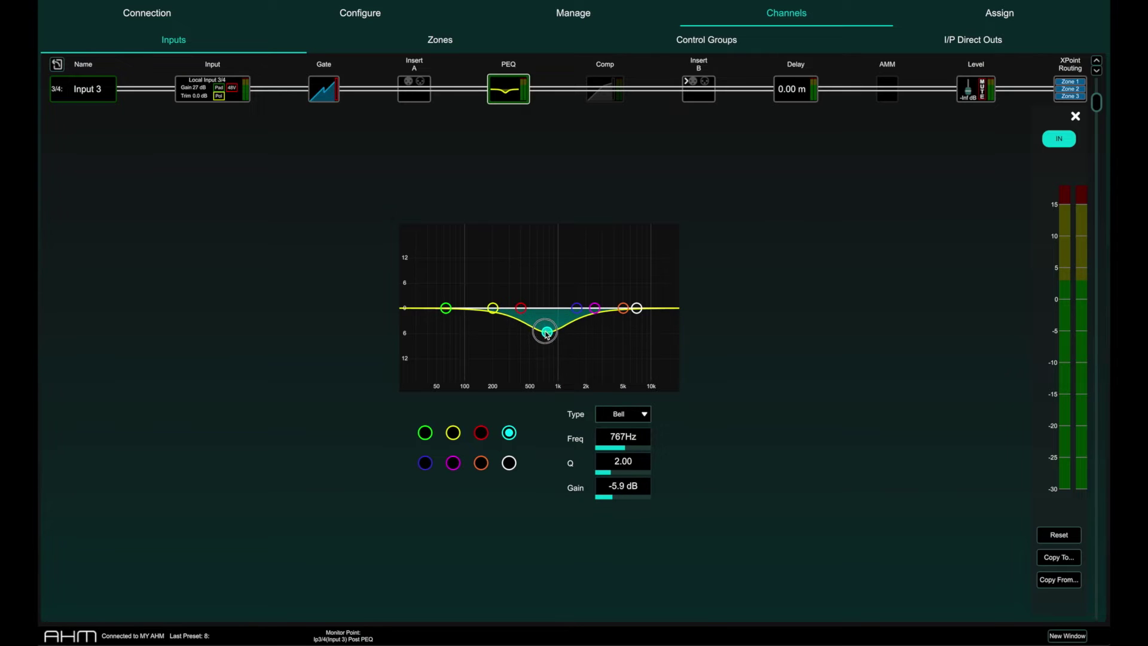
left_click_drag(493, 308, 490, 285)
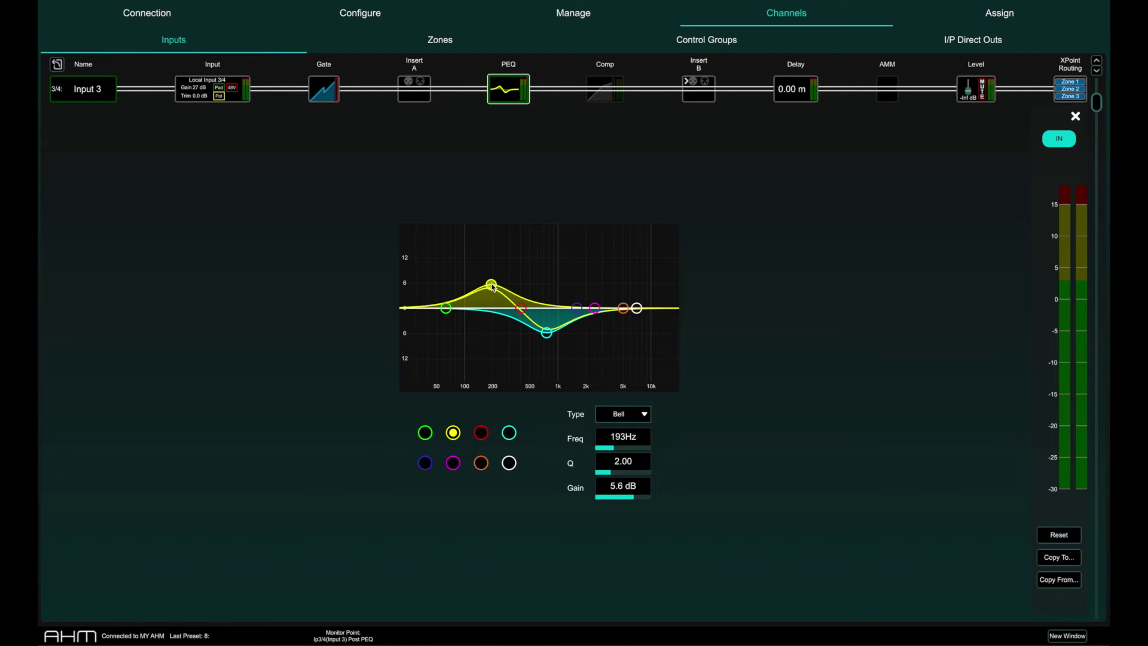
Change the yellow PEQ band to Bell Const Q and lower it to about -11.9 dB at 190 Hz.
left_click(604, 413)
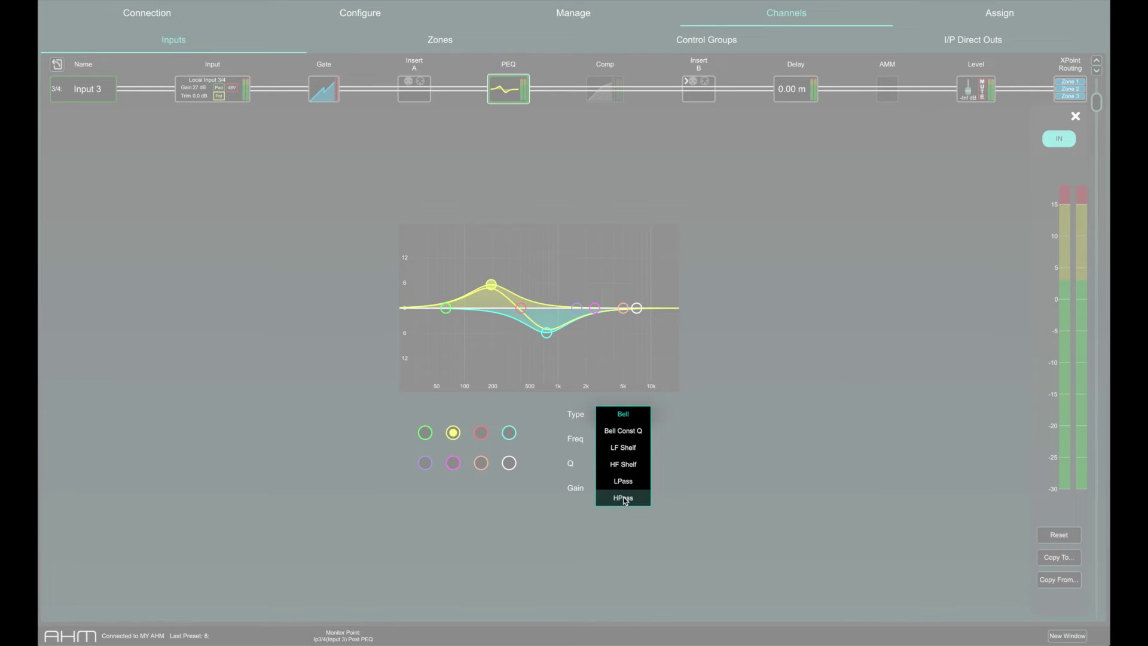
left_click(622, 430)
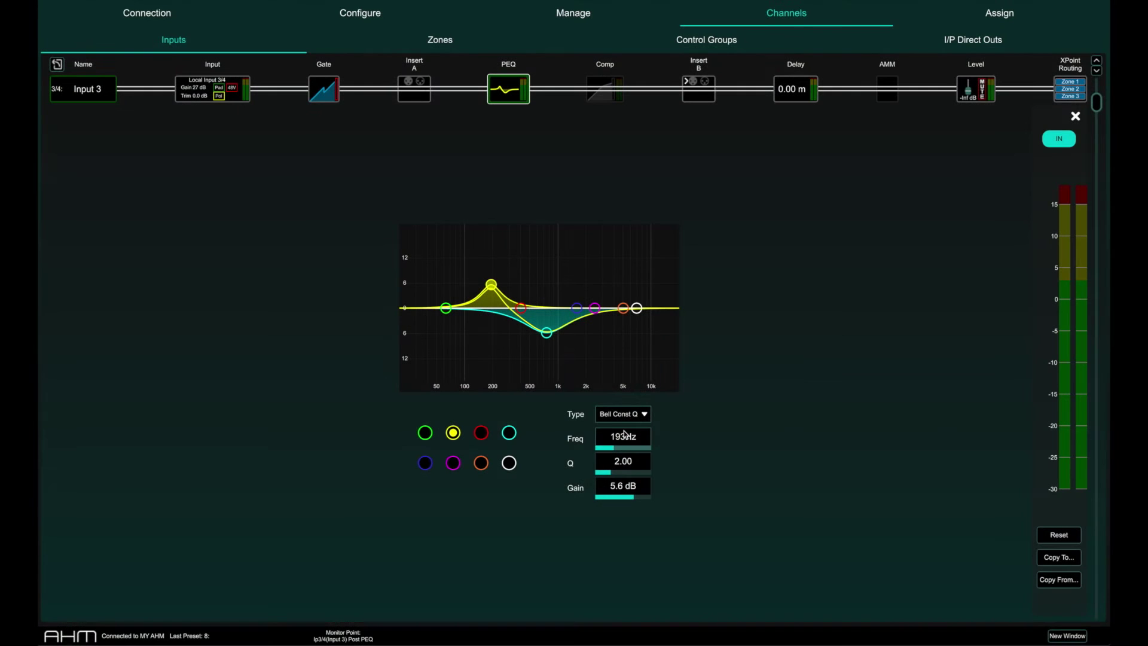
left_click_drag(493, 290, 492, 362)
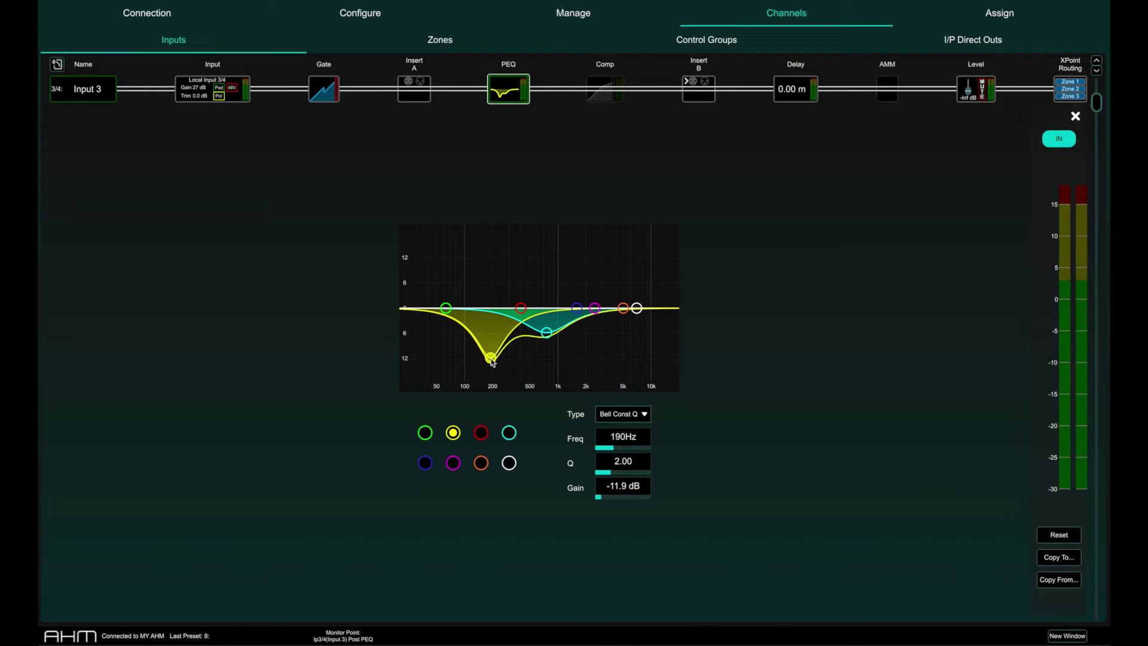
Set Input 3's compressor to RMS detection with an attack of 7.81 ms and a release of 148 ms.
left_click(606, 96)
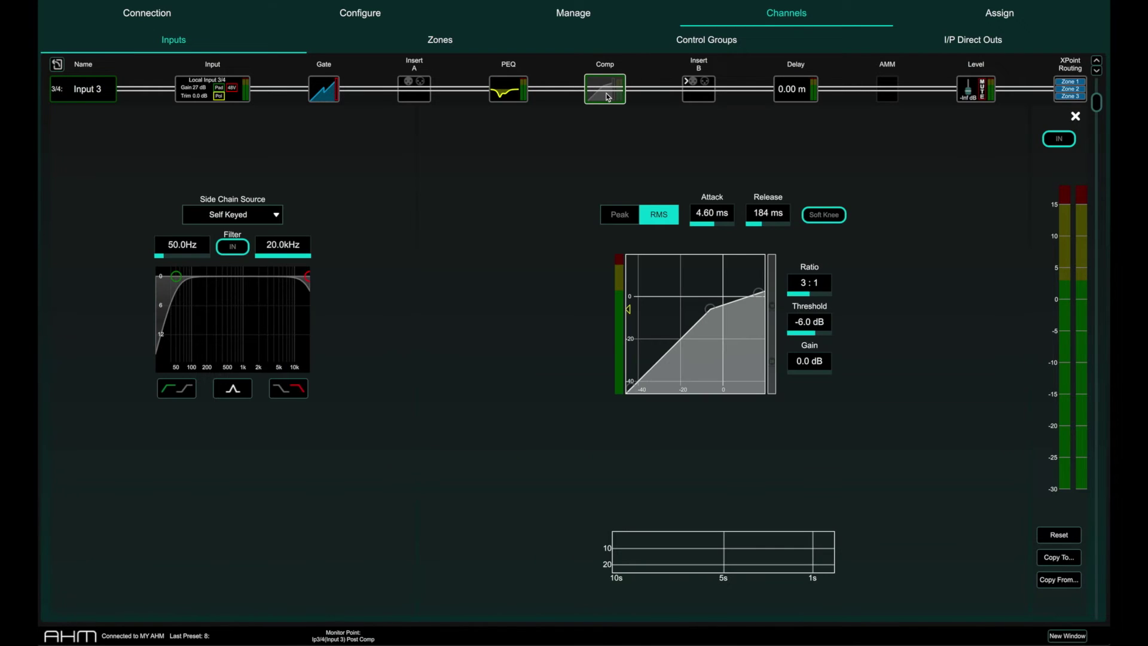
left_click(625, 214)
left_click(649, 215)
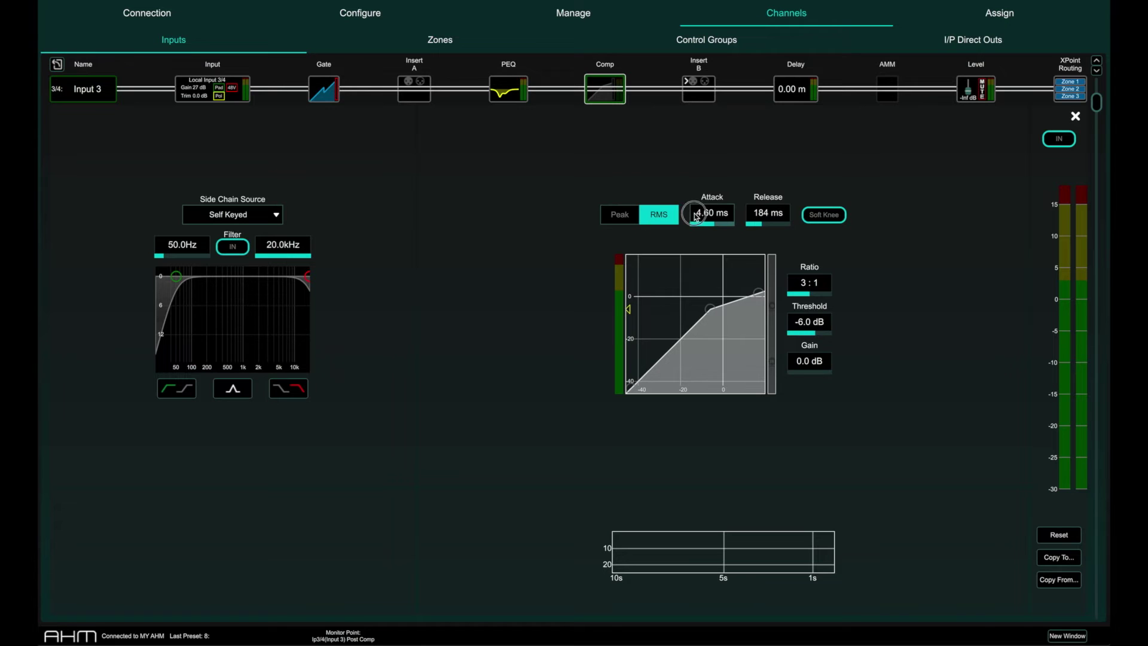
scroll(708, 216, "up", 5)
scroll(756, 218, "down", 3)
Give the compressor a soft knee and a threshold of about -15.9 dB, with Input 1 as its side chain source.
left_click(823, 214)
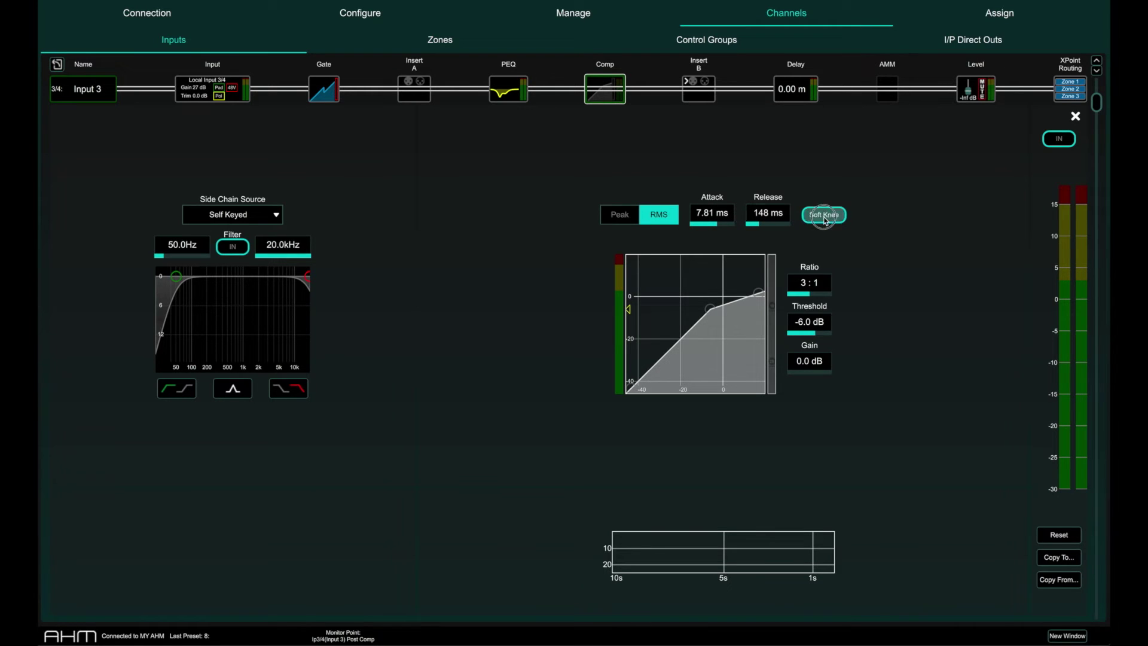
left_click_drag(716, 312, 693, 330)
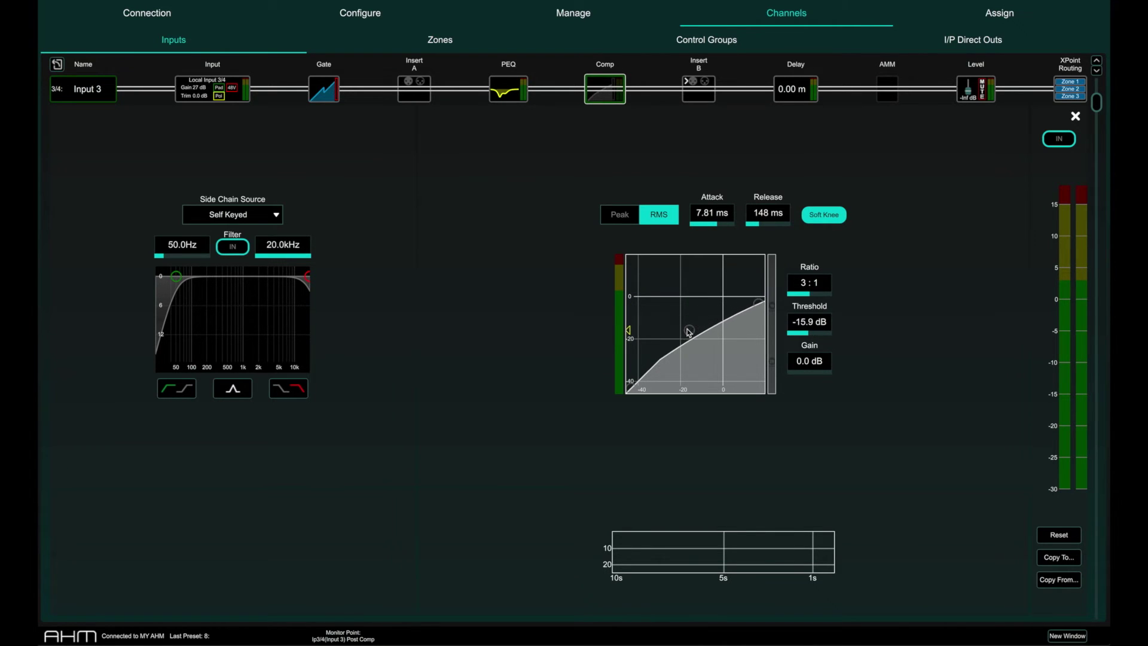
left_click(271, 215)
left_click(373, 335)
Try the available delay units on Input 3, settling on Metres with the temperature set to 14.0 °C.
left_click(795, 94)
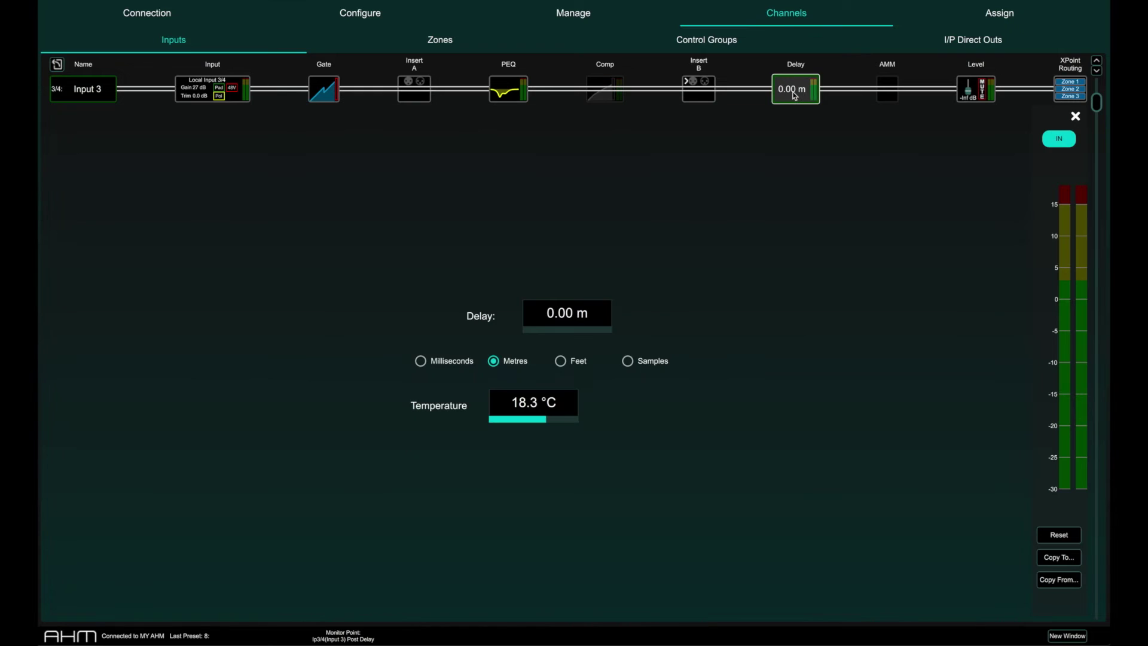
left_click(434, 365)
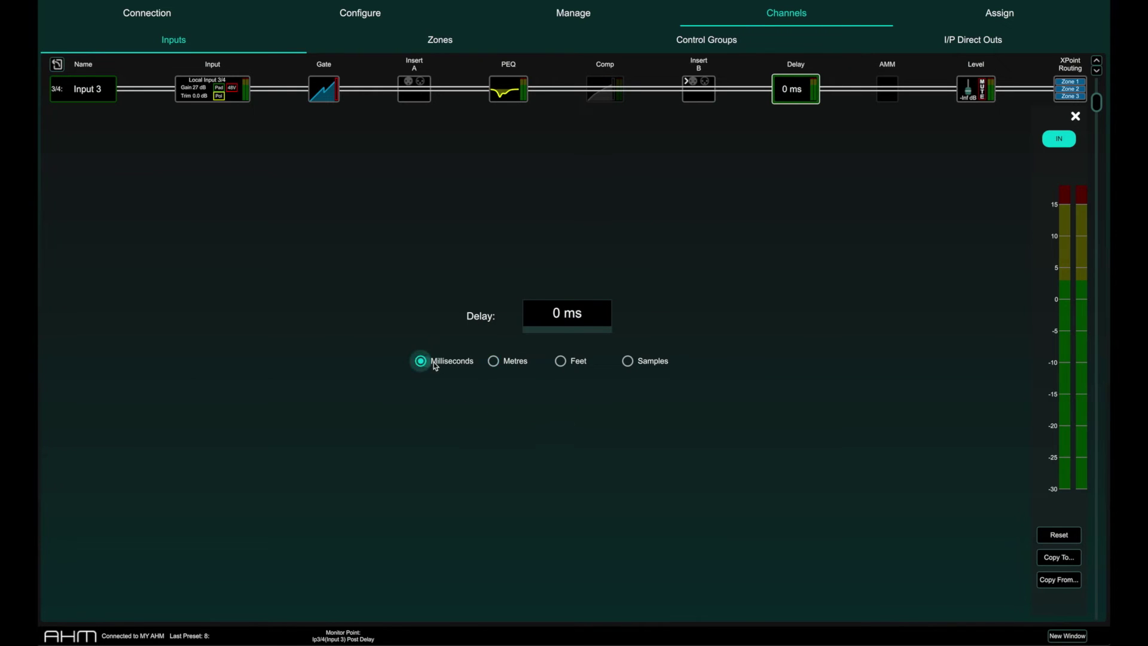
left_click(494, 362)
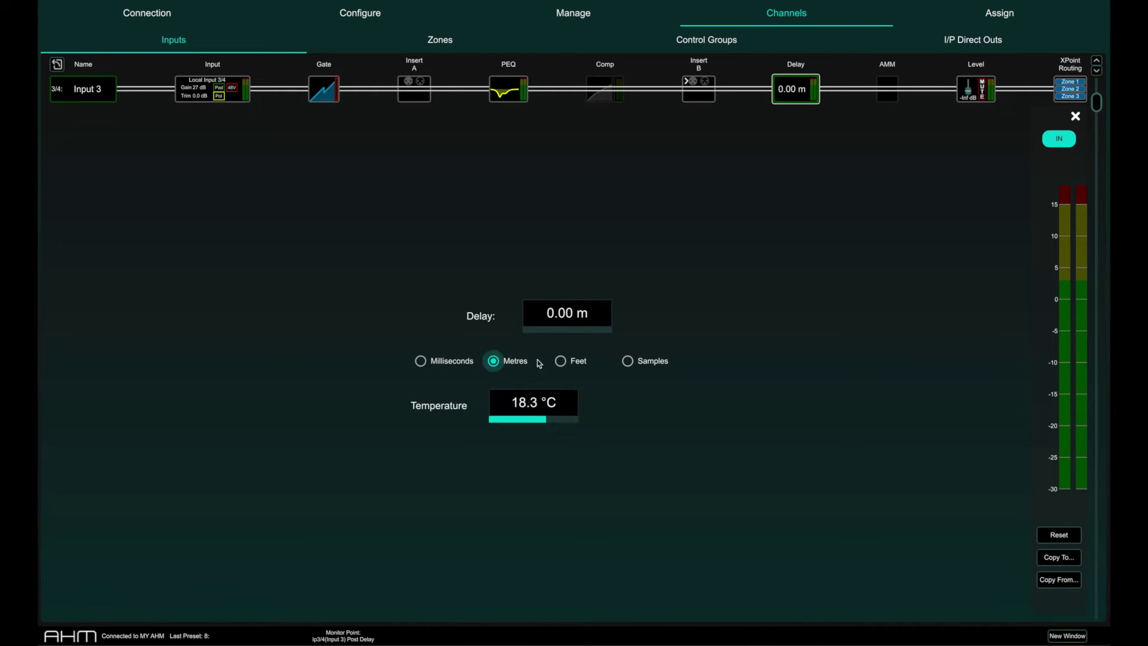
left_click(560, 360)
left_click(626, 360)
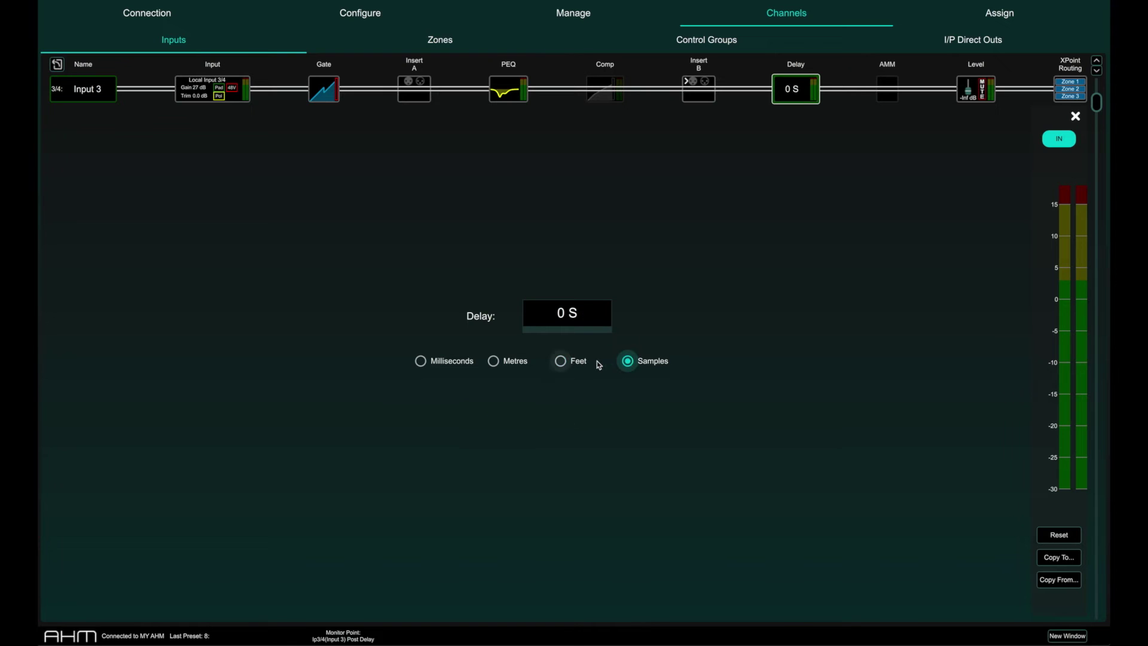
left_click(562, 361)
mouse_move(538, 410)
left_mouse_down()
mouse_move(511, 406)
mouse_move(534, 404)
left_mouse_up()
left_click(493, 361)
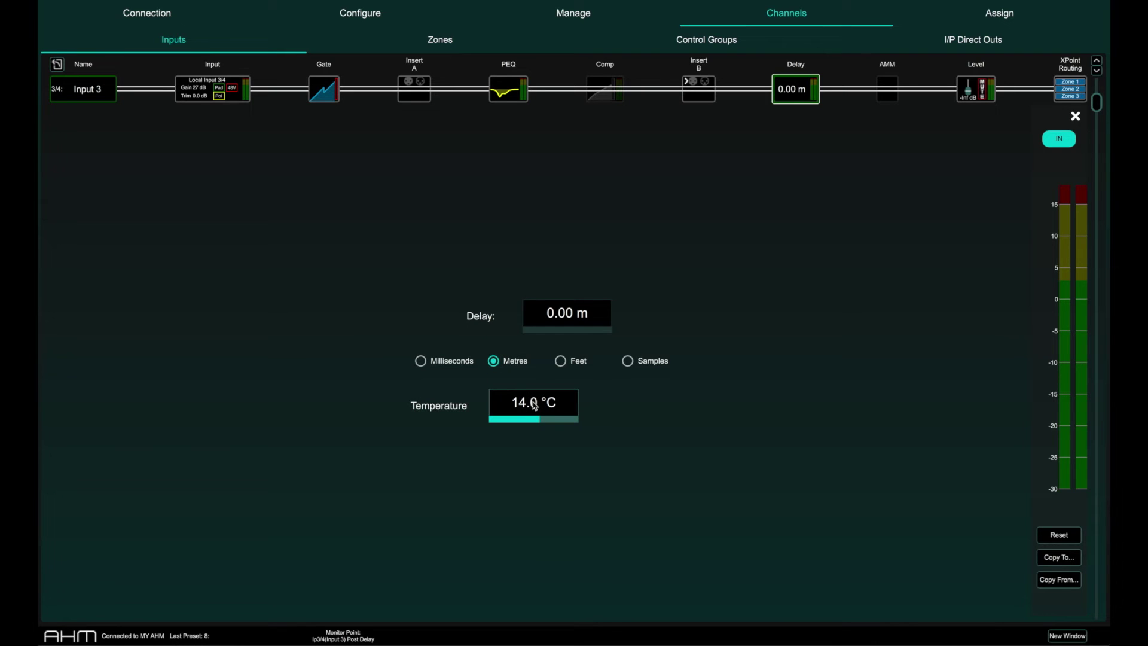
Look through the automatic mic mixer of Input 3, from AMM 1 to AMM 4.
left_click(884, 94)
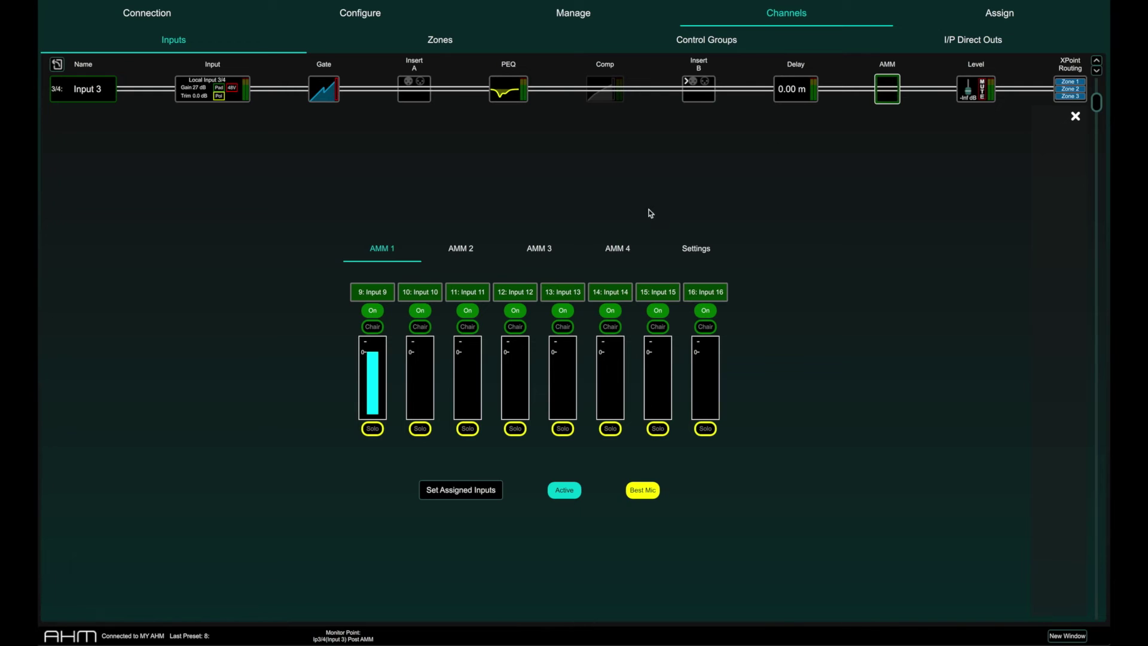
left_click(459, 249)
left_click(514, 250)
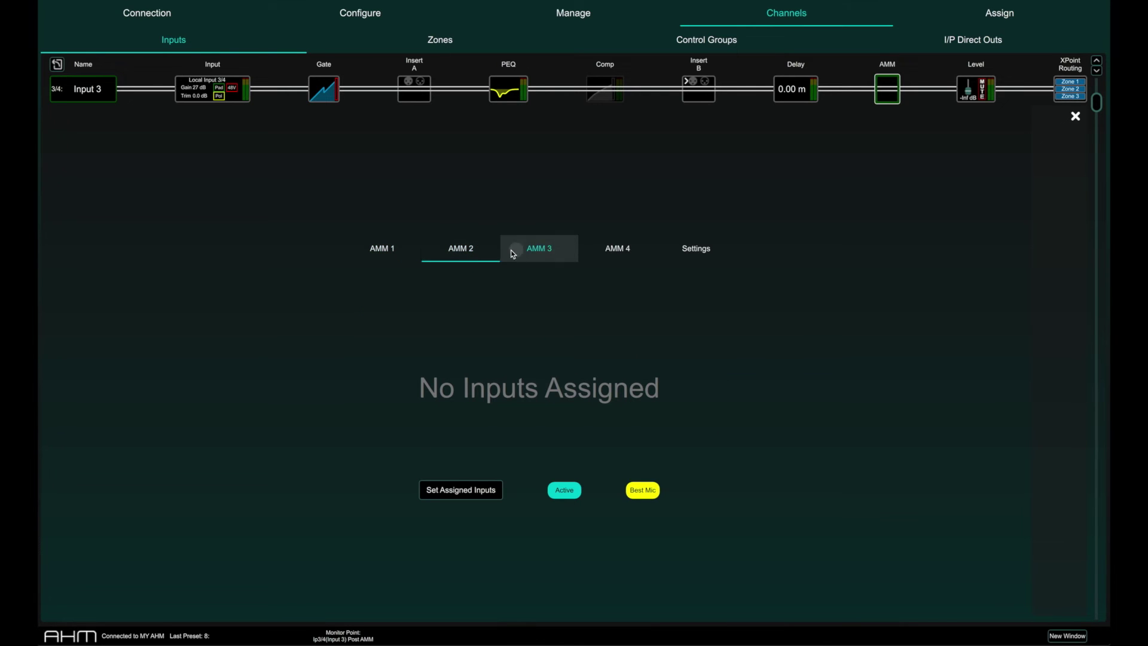
left_click(617, 249)
Set the number of AMMs to 2 in the automatic mic mixer settings, after trying 1.
left_click(696, 249)
left_click(490, 305)
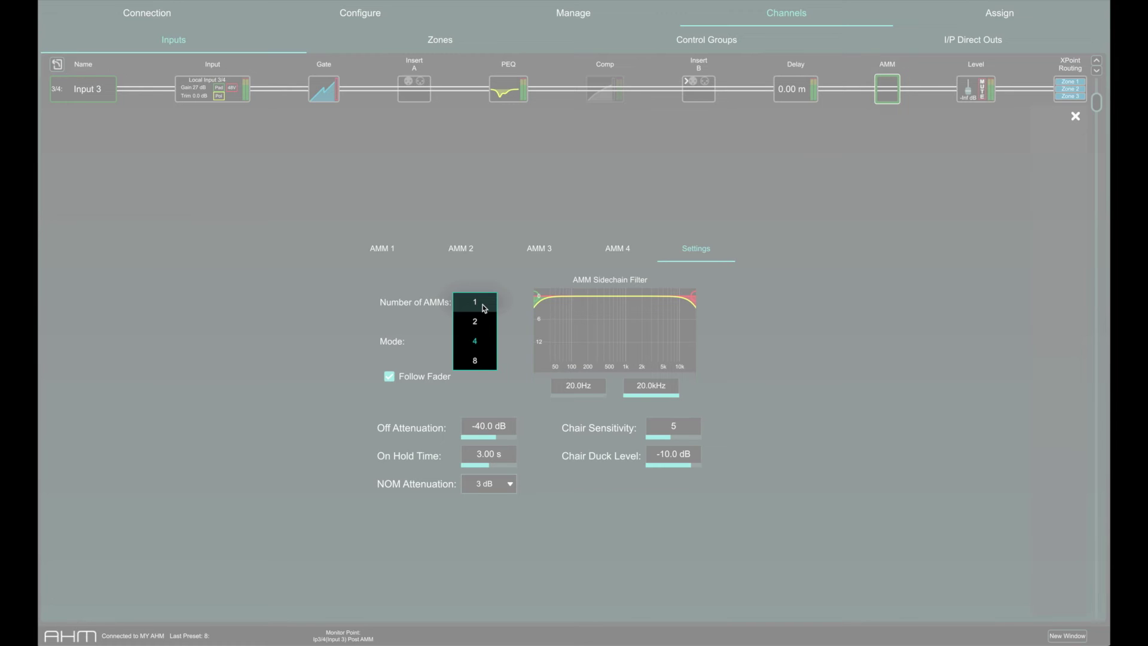
left_click(484, 308)
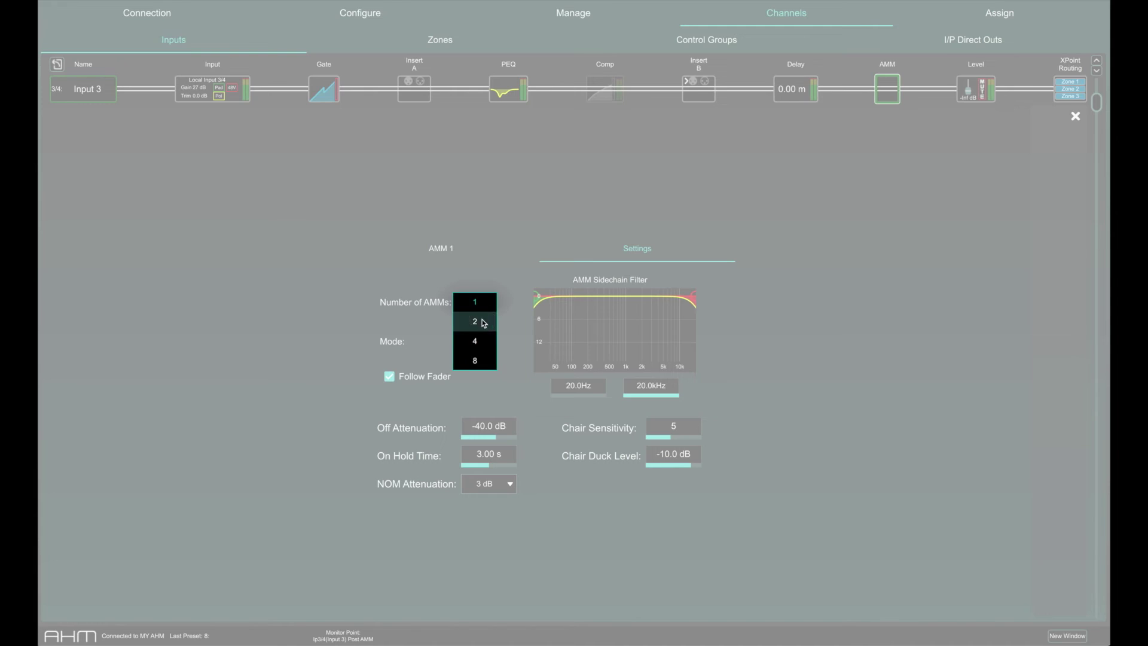
left_click(483, 321)
Try the D-Classic mode for the automatic mic mixer, then return the mode to NOM.
left_click(484, 338)
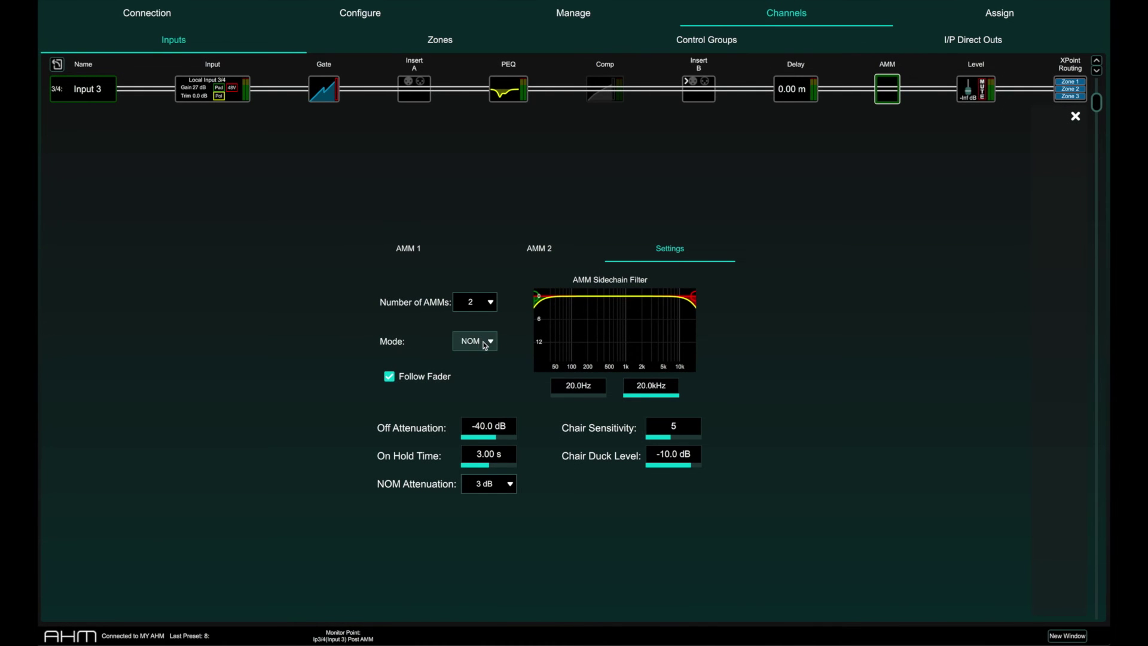
left_click(484, 345)
left_click(484, 345)
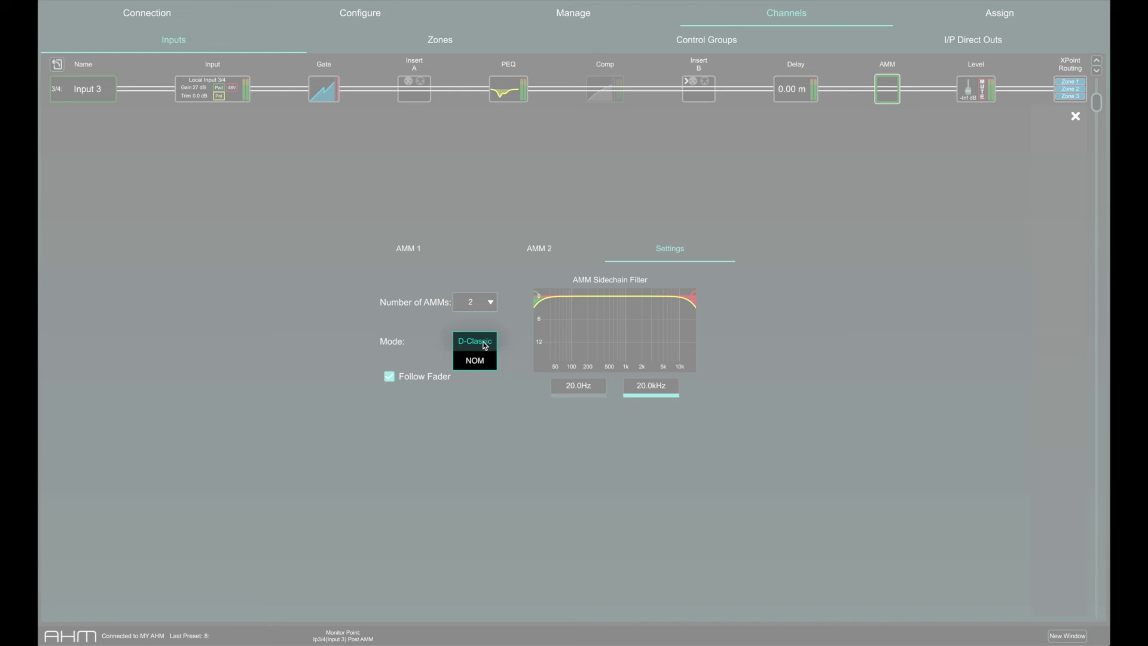
left_click(484, 360)
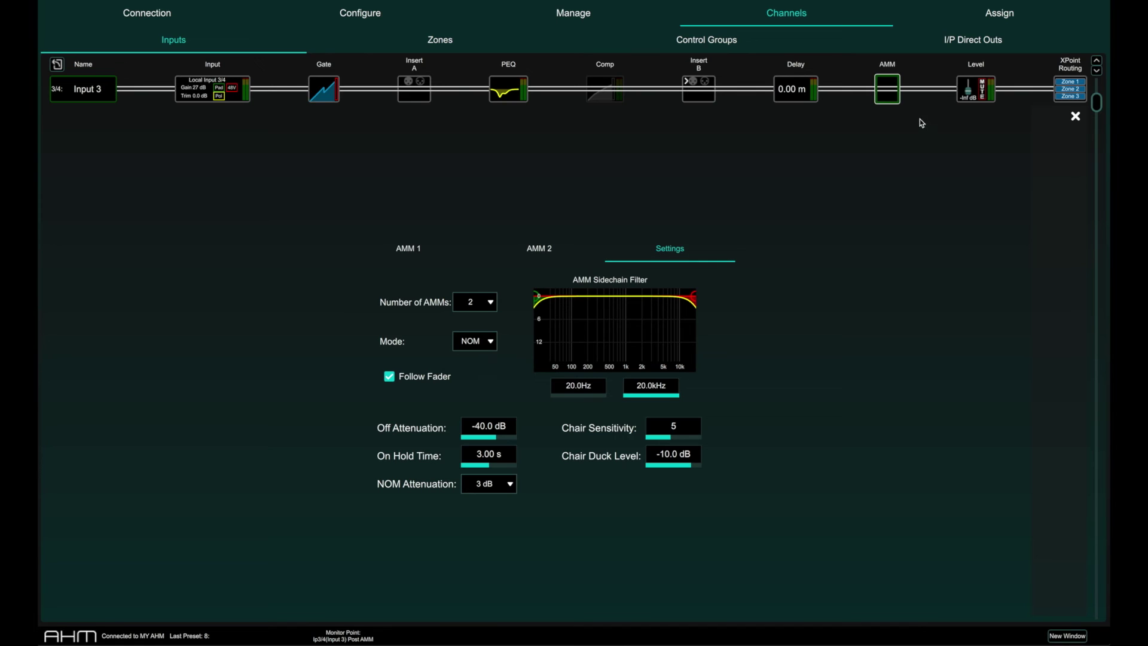
Raise Input 3's level fader to about -2.0 dB, then switch its mute on and off again.
left_click(969, 97)
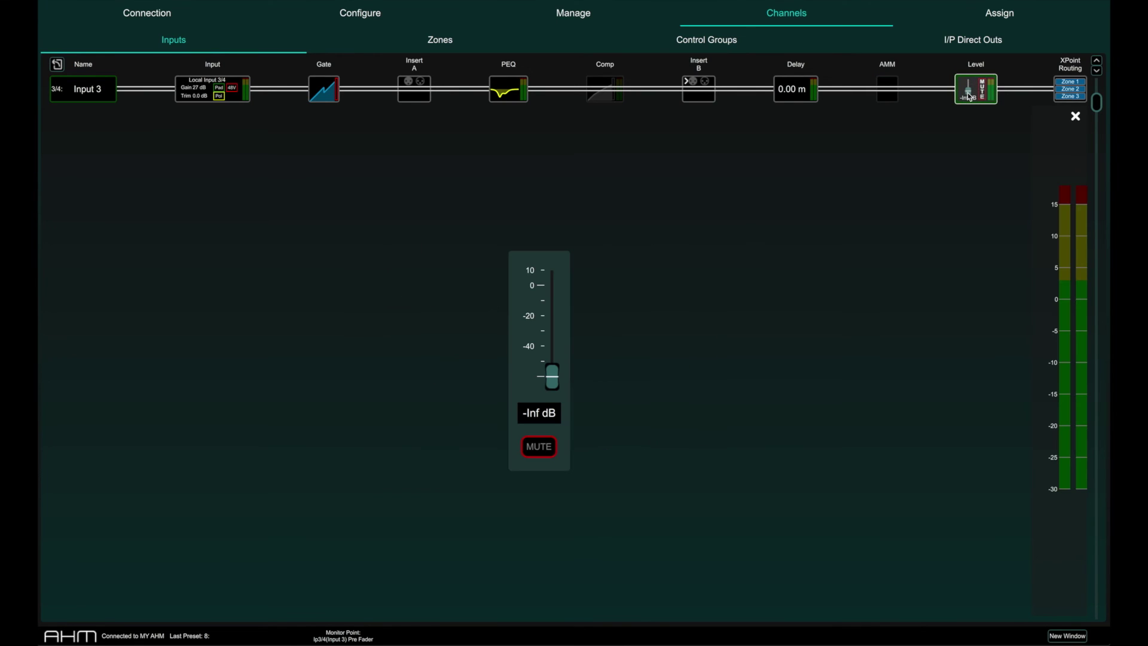
left_click_drag(555, 369, 553, 284)
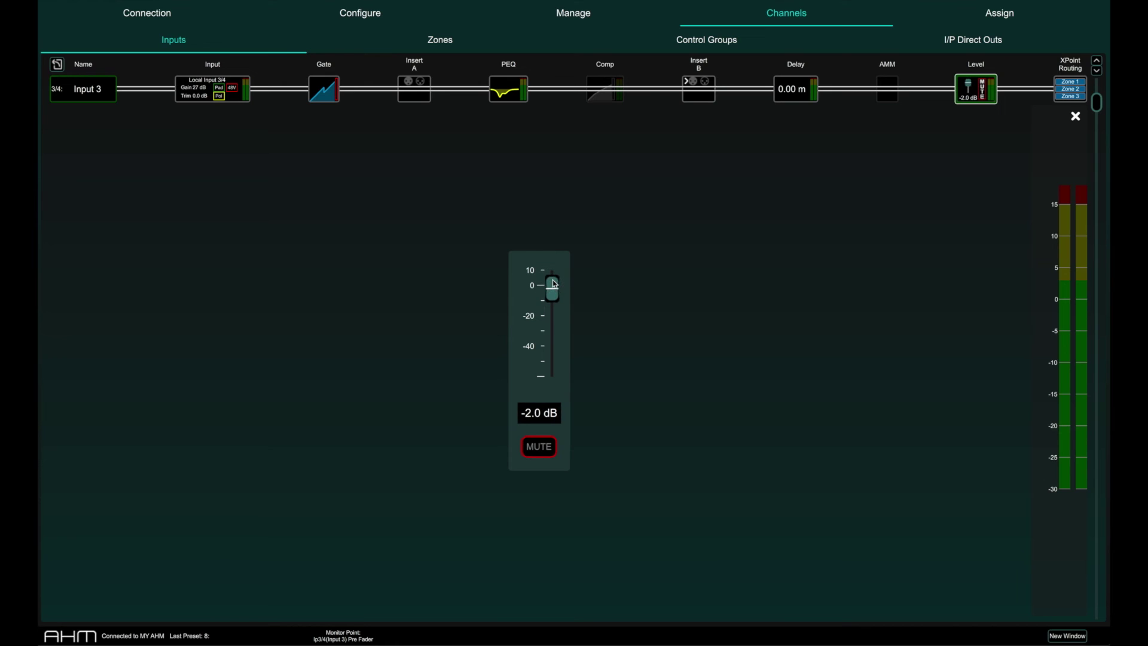
left_click(544, 457)
left_click(544, 457)
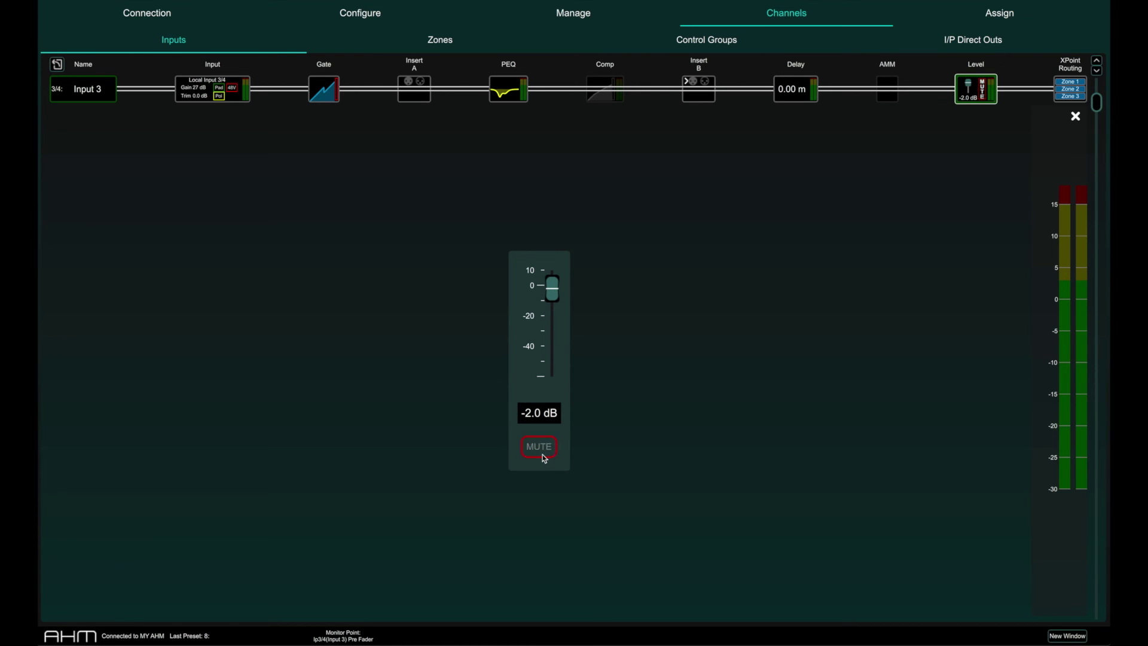
Raise Input 3's crosspoint send to Zone 5 to about -39.5 dB and look along the remaining zone sends.
left_click(1067, 91)
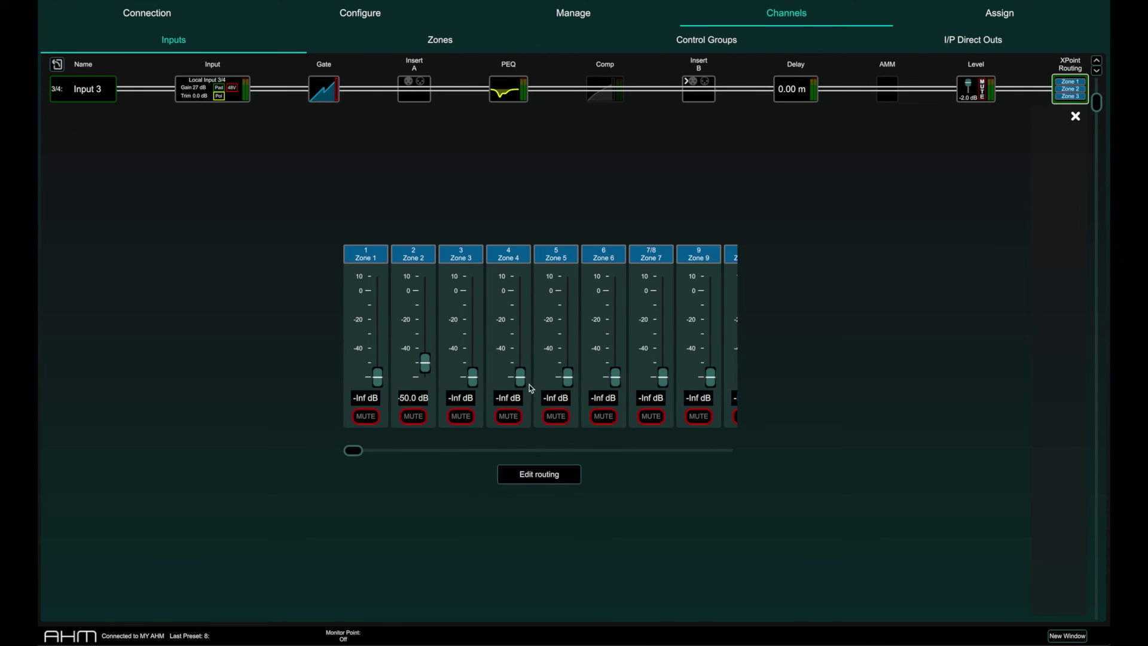
left_click_drag(520, 377, 484, 353)
scroll(483, 359, "right", 2)
Edit Input 3's routing so that it feeds only Zones 1, 2, 3, 5 and 6.
left_click(518, 472)
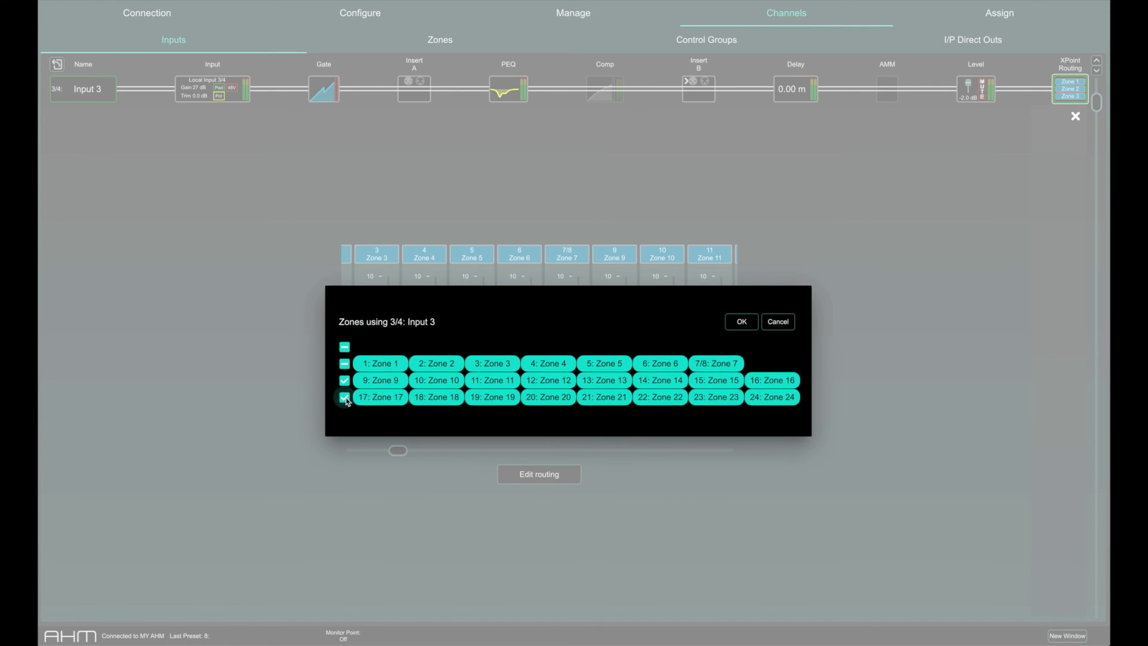
left_click(344, 383)
left_click(344, 381)
left_click(344, 364)
left_click(380, 363)
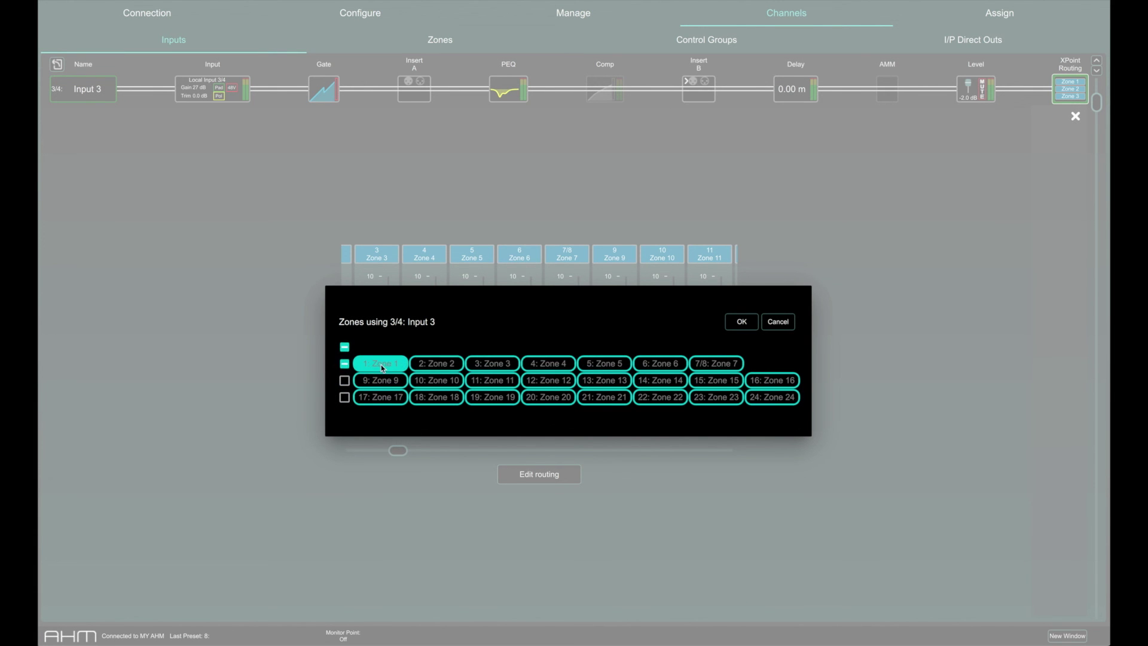
left_click(443, 365)
left_click(492, 363)
left_click(603, 363)
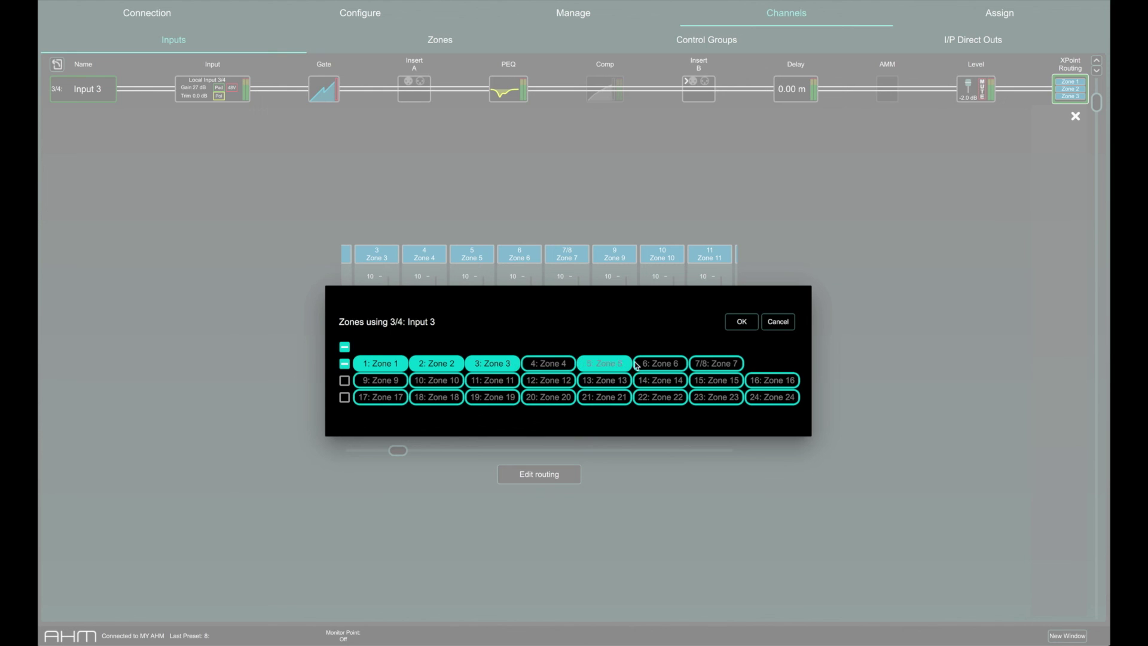
left_click(677, 361)
left_click(735, 325)
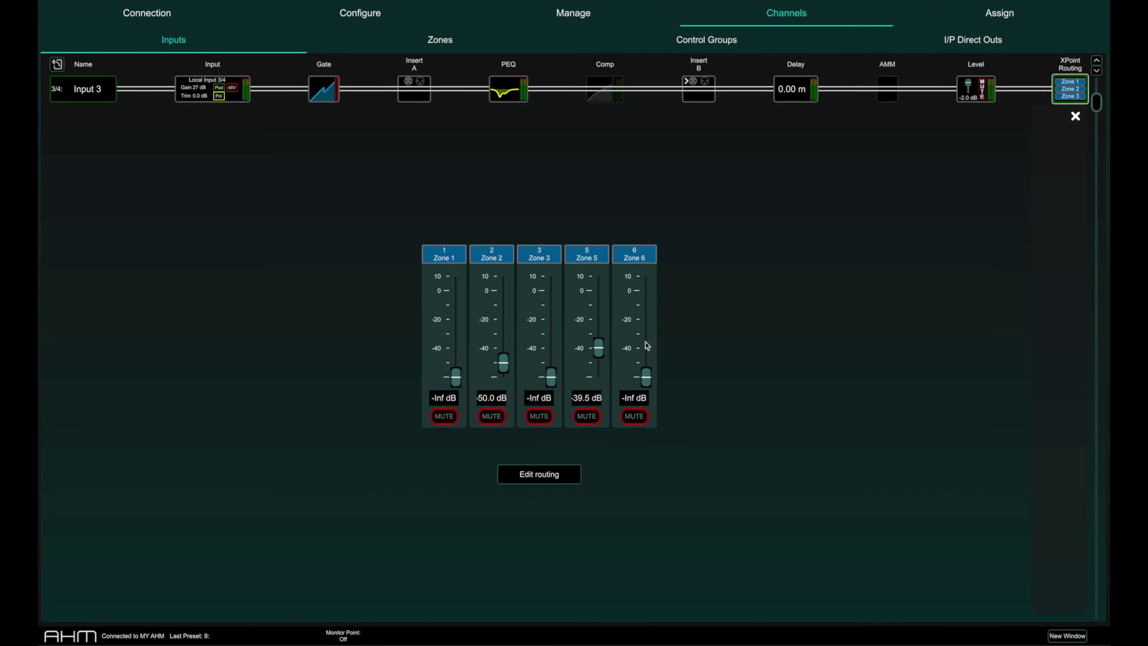
Raise Input 3's crosspoint sends to about -14.0 dB for Zone 1, -26.5 dB for Zone 2 and -27.5 dB for Zone 5.
left_click_drag(507, 363, 505, 330)
left_click_drag(455, 377, 456, 310)
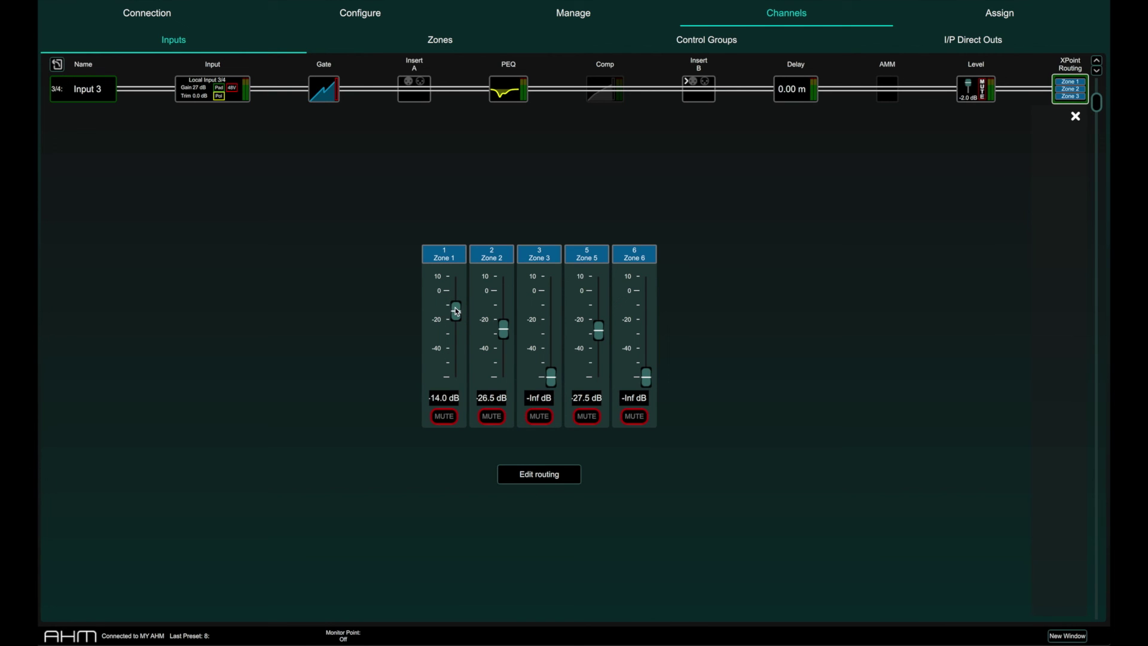